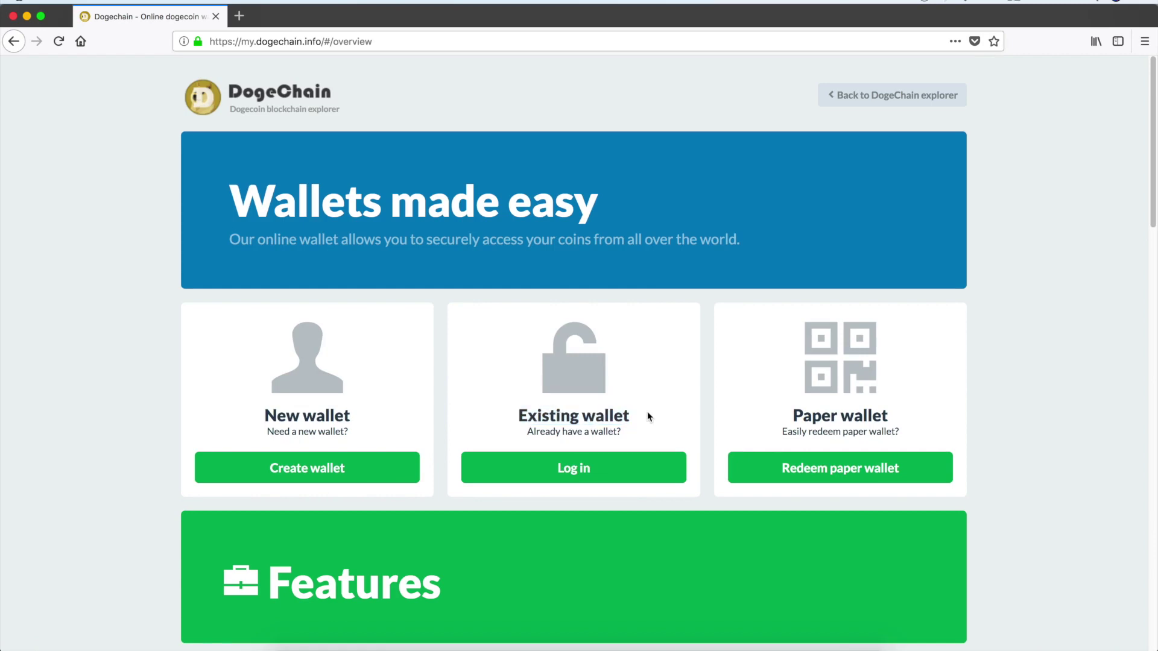
- Look over the paper wallet redemption form and the Features and How it works sections of the wallet overview page
click(856, 479)
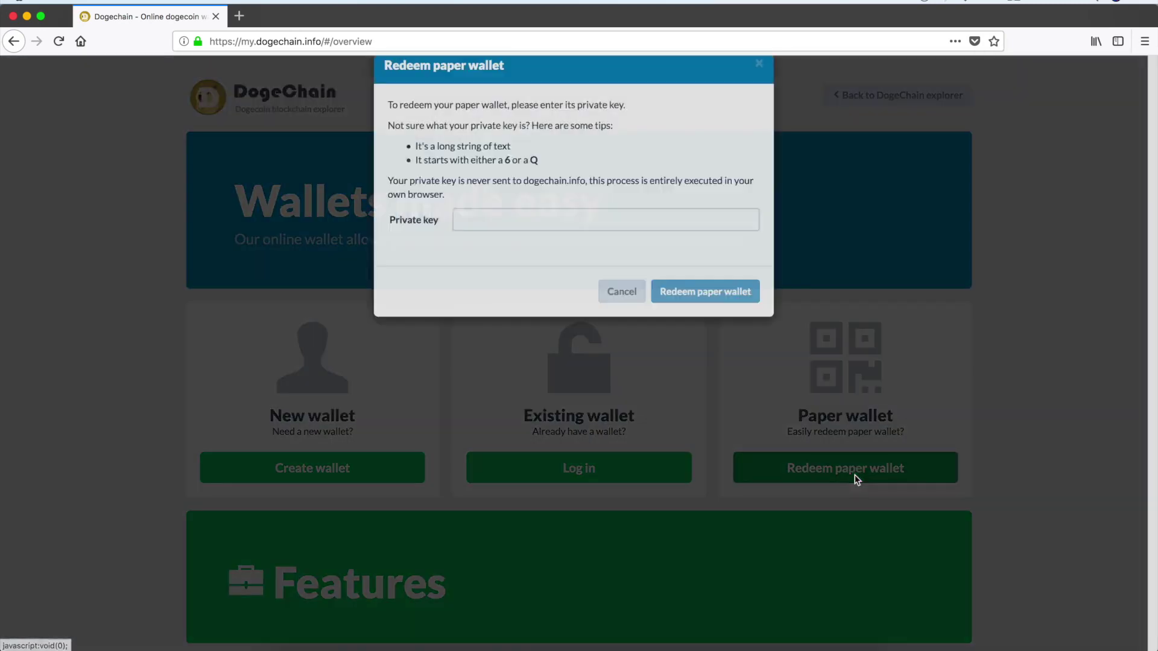
click(542, 248)
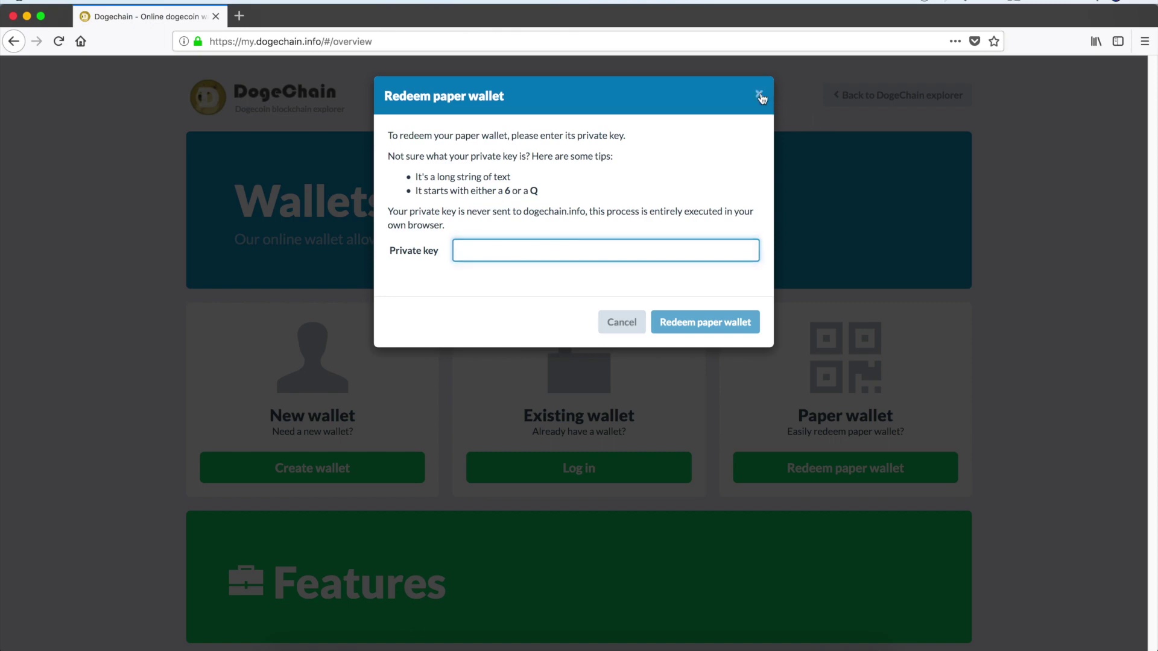
click(759, 94)
scroll(761, 98, down, 10)
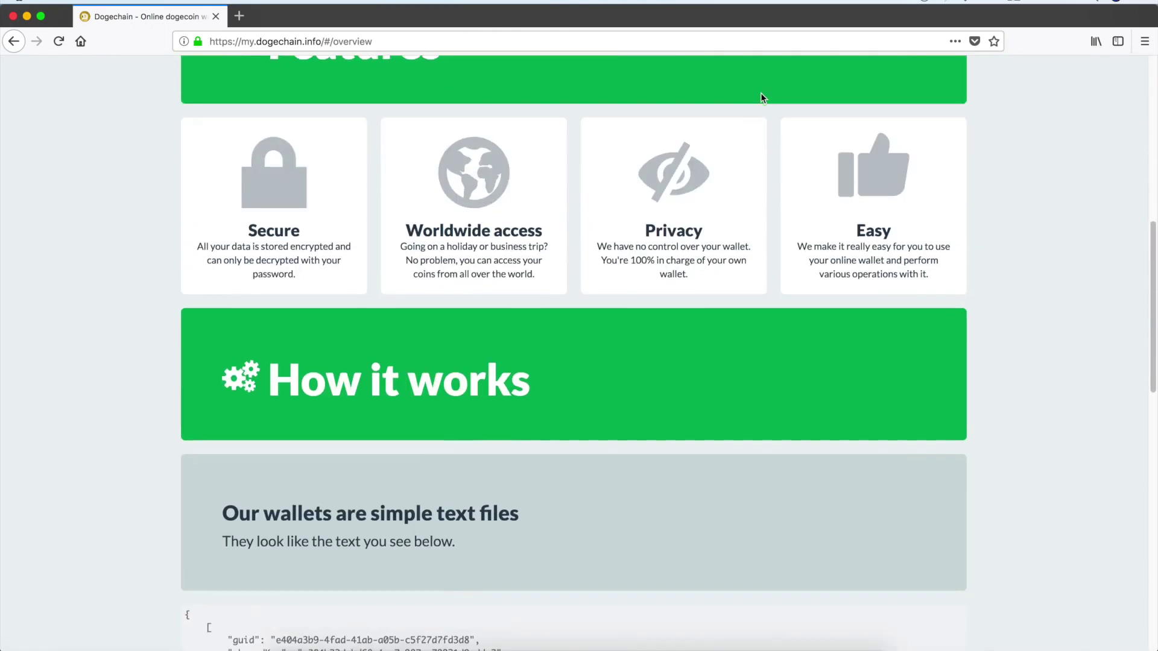
scroll(761, 95, down, 4)
scroll(761, 96, up, 15)
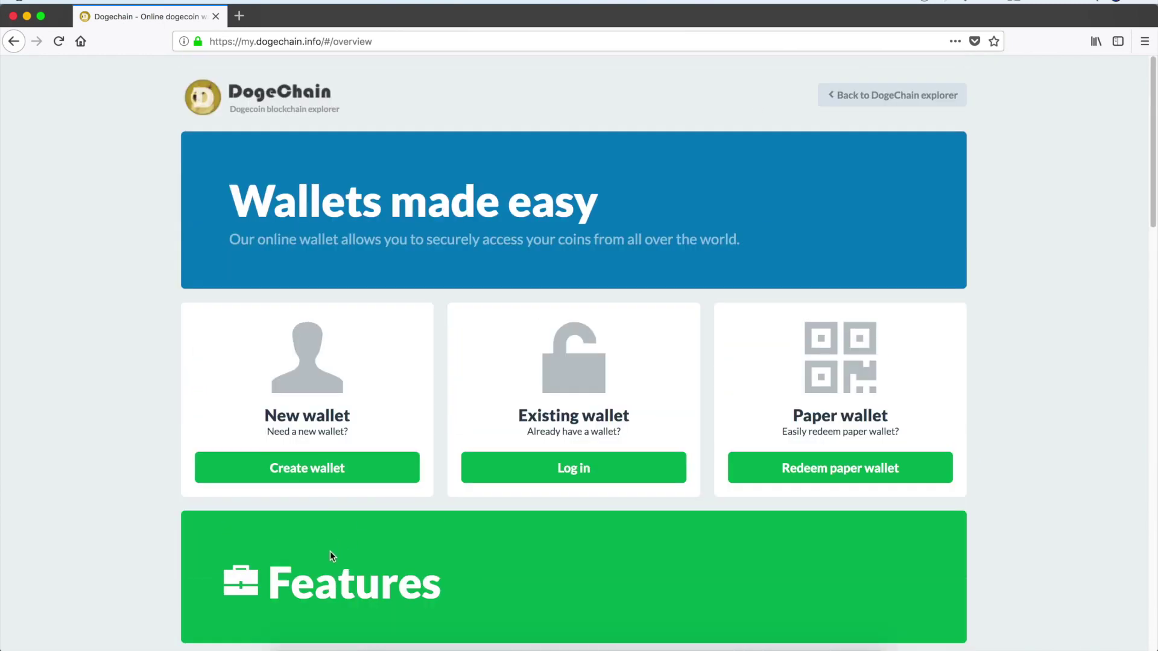
- Open the new wallet form and copy a temporary e-mail address from 10minutemail.com in a separate browser tab
click(305, 473)
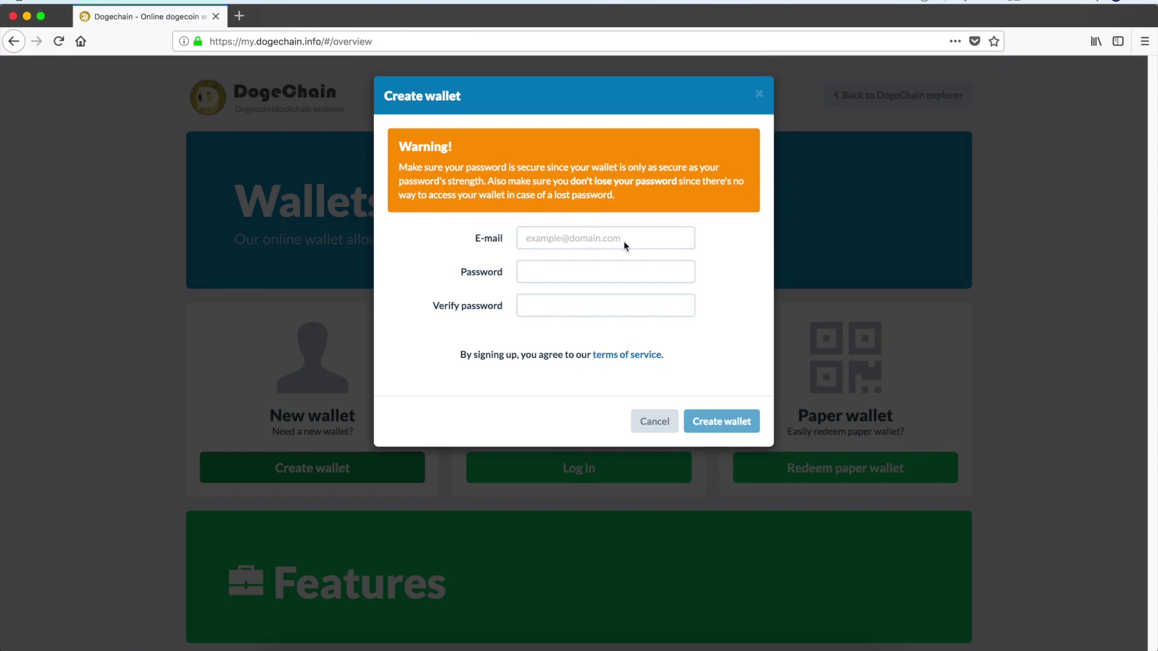
click(239, 16)
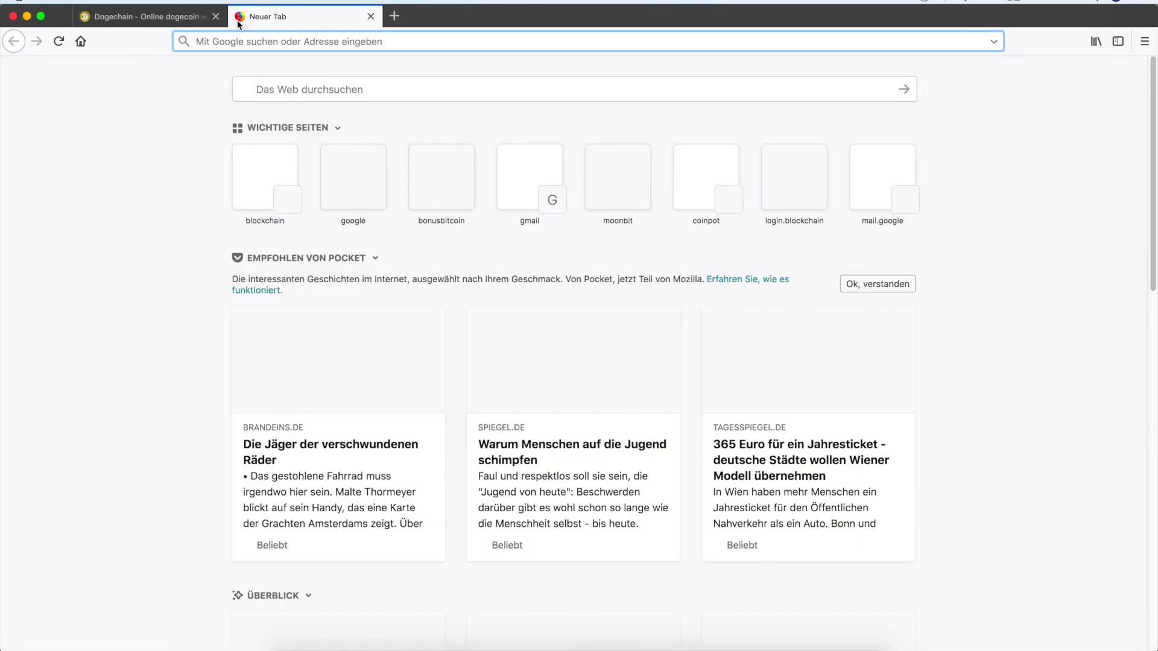
text(10minutemail.com/)
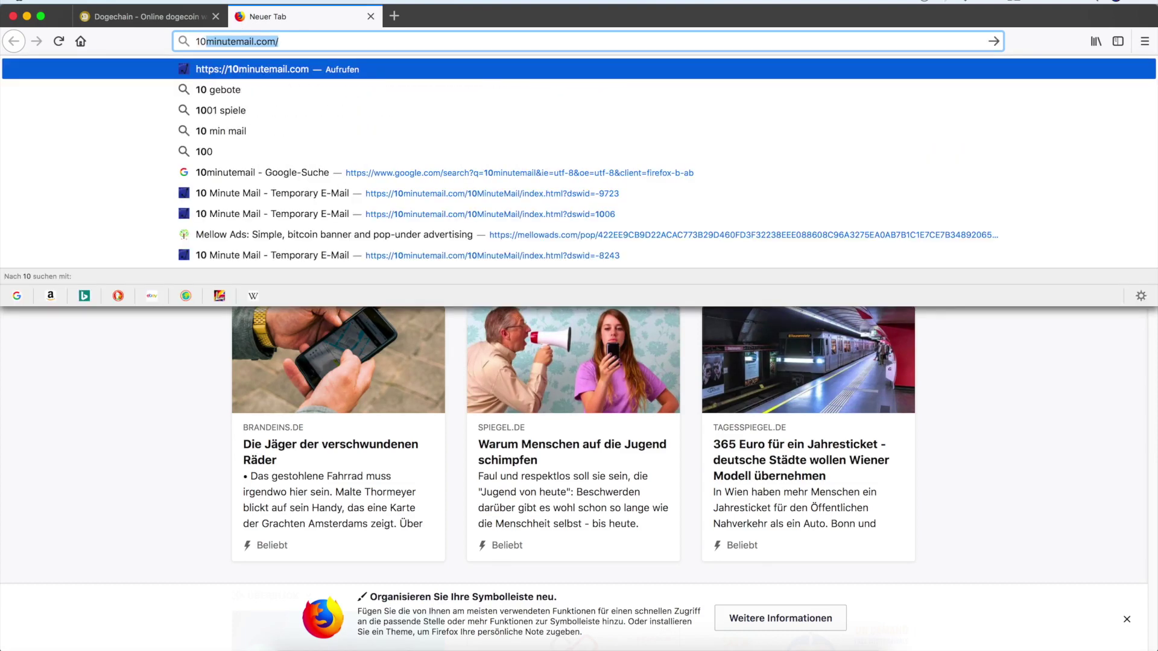
key(Return)
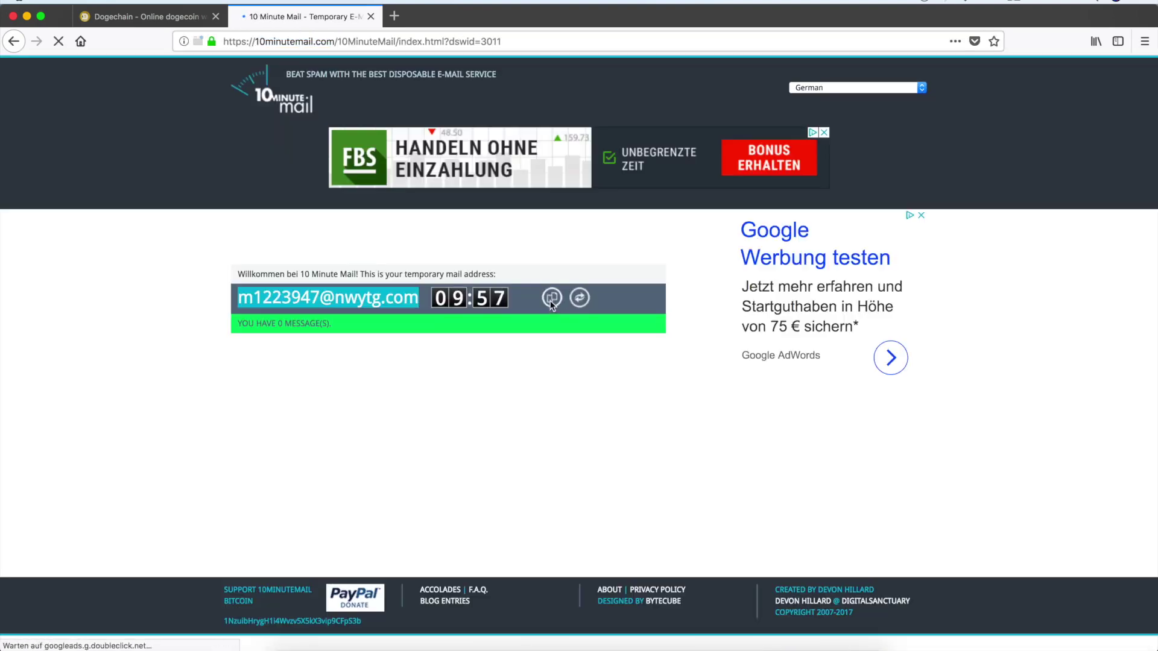
click(553, 298)
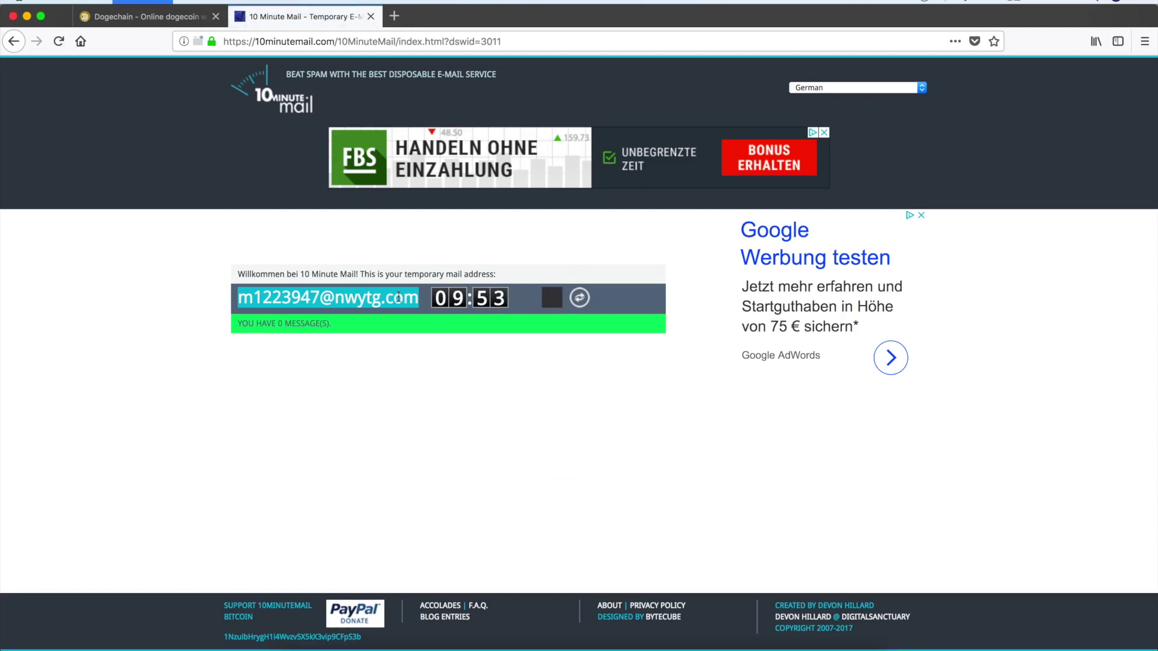
- Paste the temporary e-mail address into the e-mail field of the new wallet form
click(175, 26)
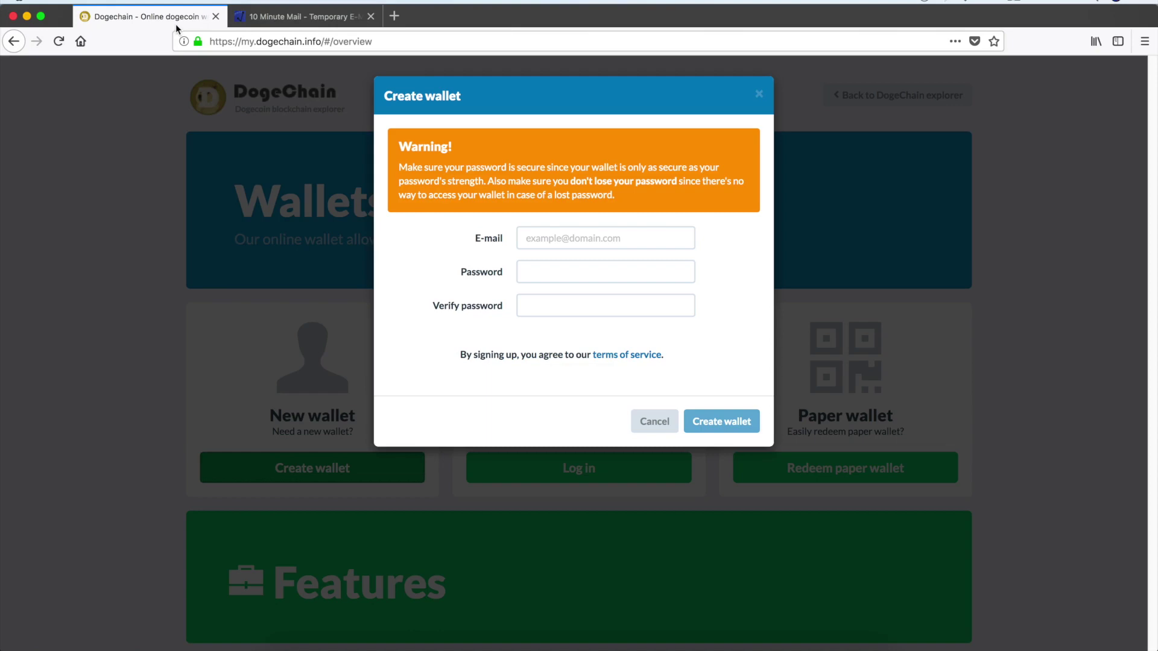
click(261, 18)
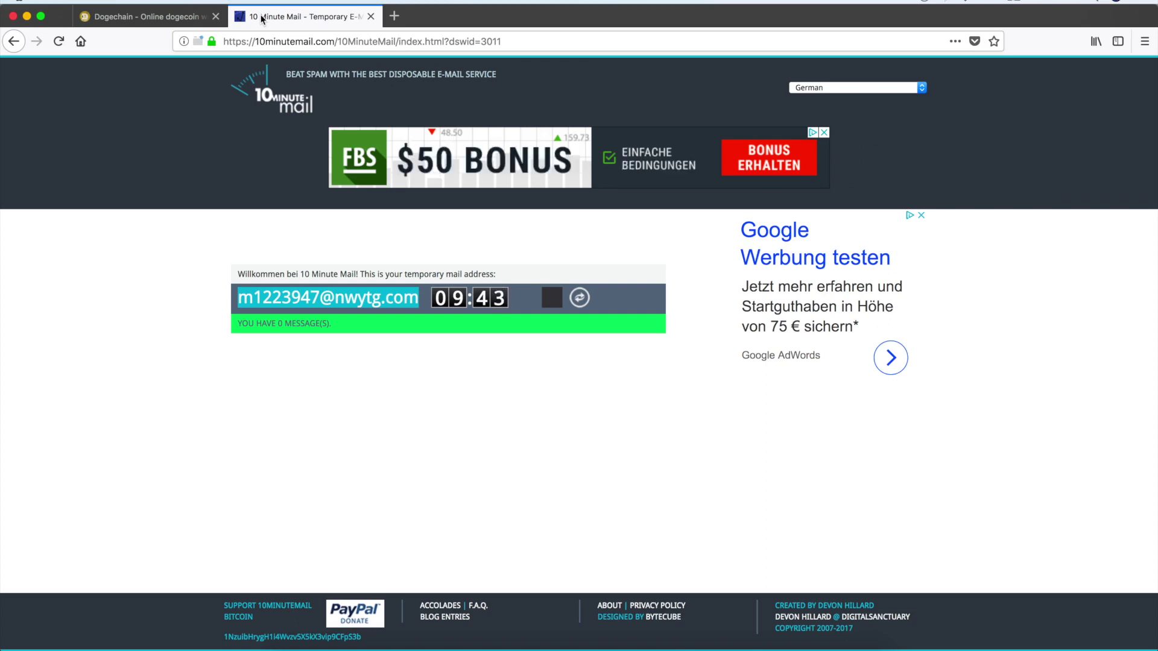
click(148, 16)
click(532, 239)
key(super+v)
click(559, 268)
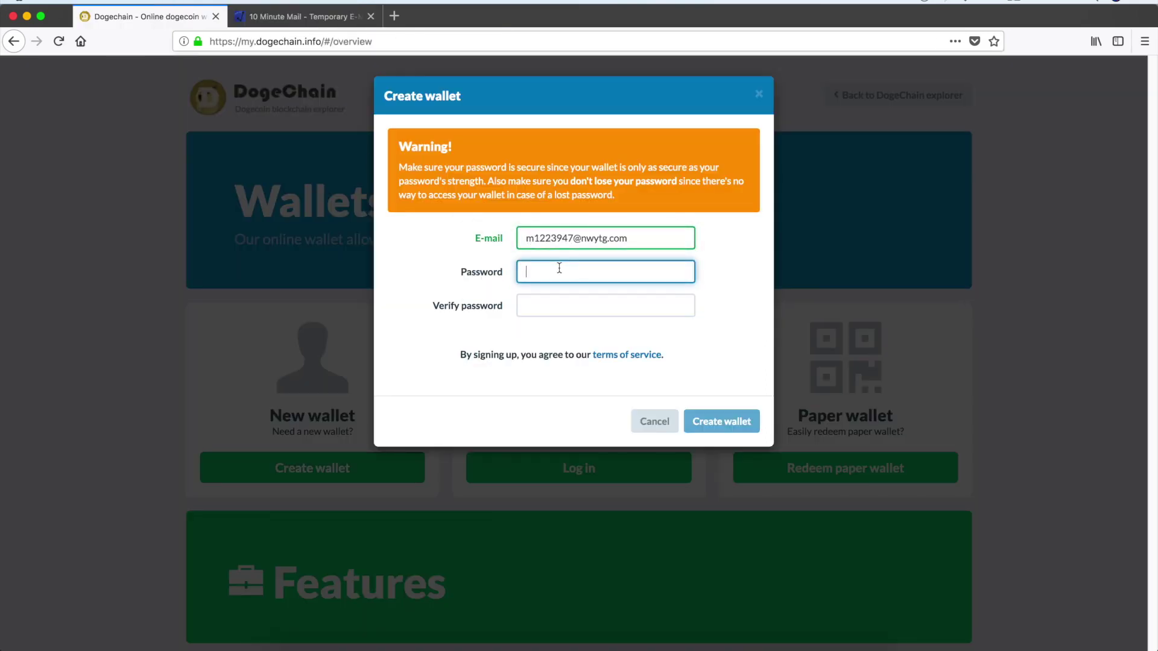
drag(646, 236, 509, 245)
click(633, 239)
- Enter a wallet password of at least 10 characters, repeat it for verification and create the wallet
click(610, 269)
text(••••••••)
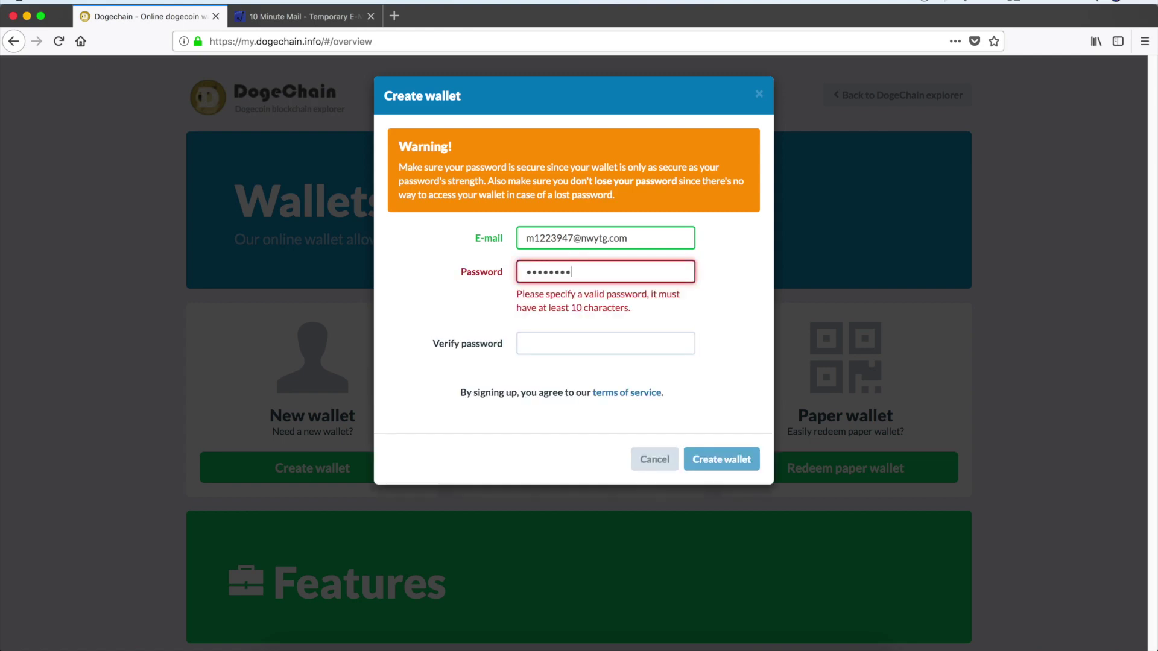
key(BackSpace)
text(••••)
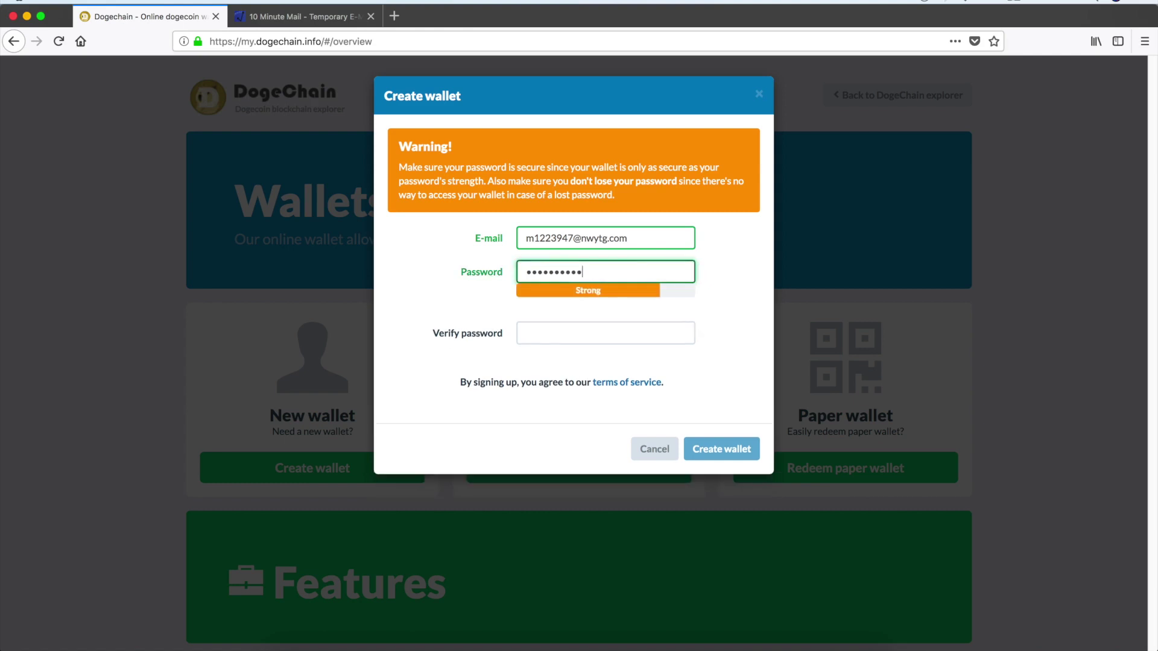
click(589, 332)
text(••••••••)
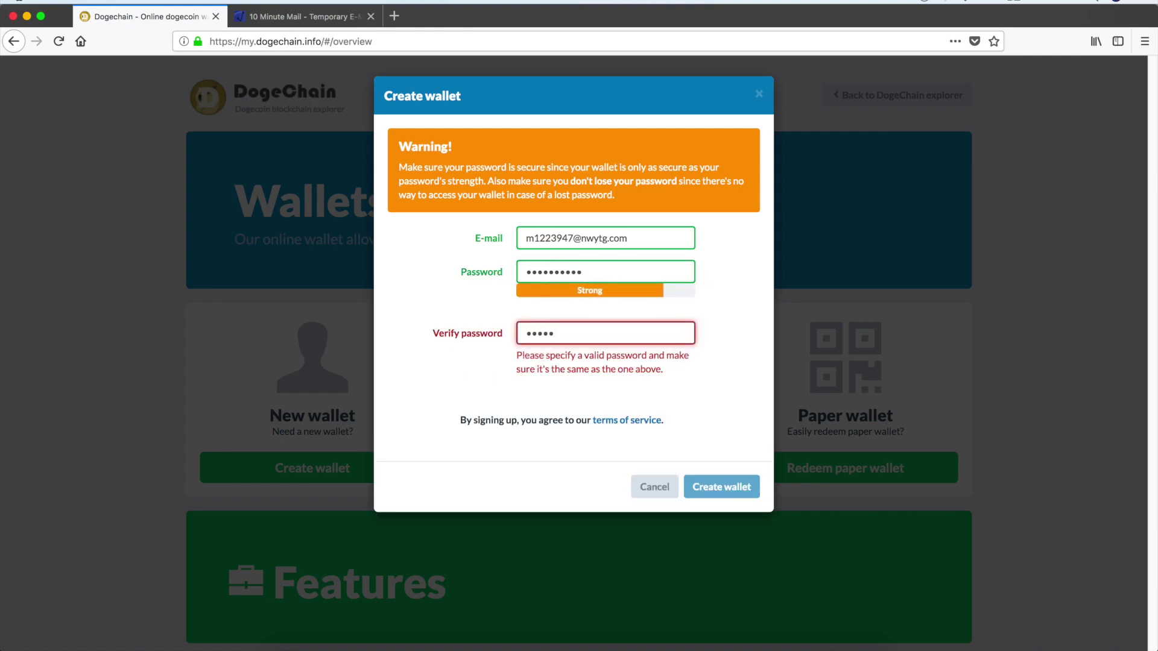
text(••)
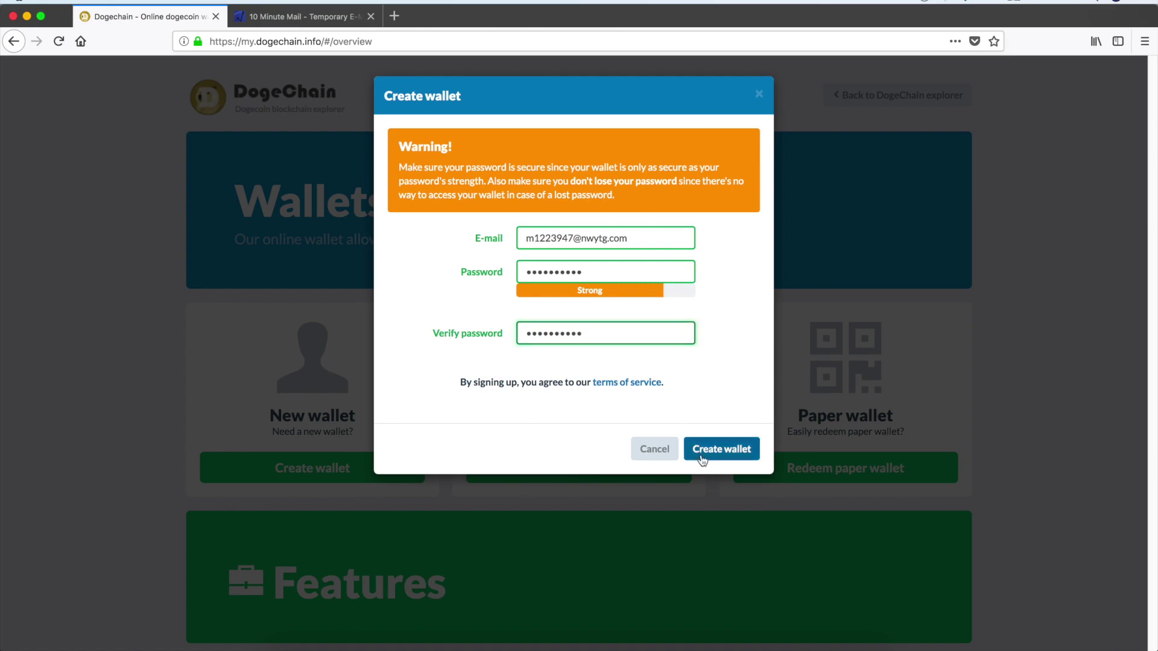
click(701, 457)
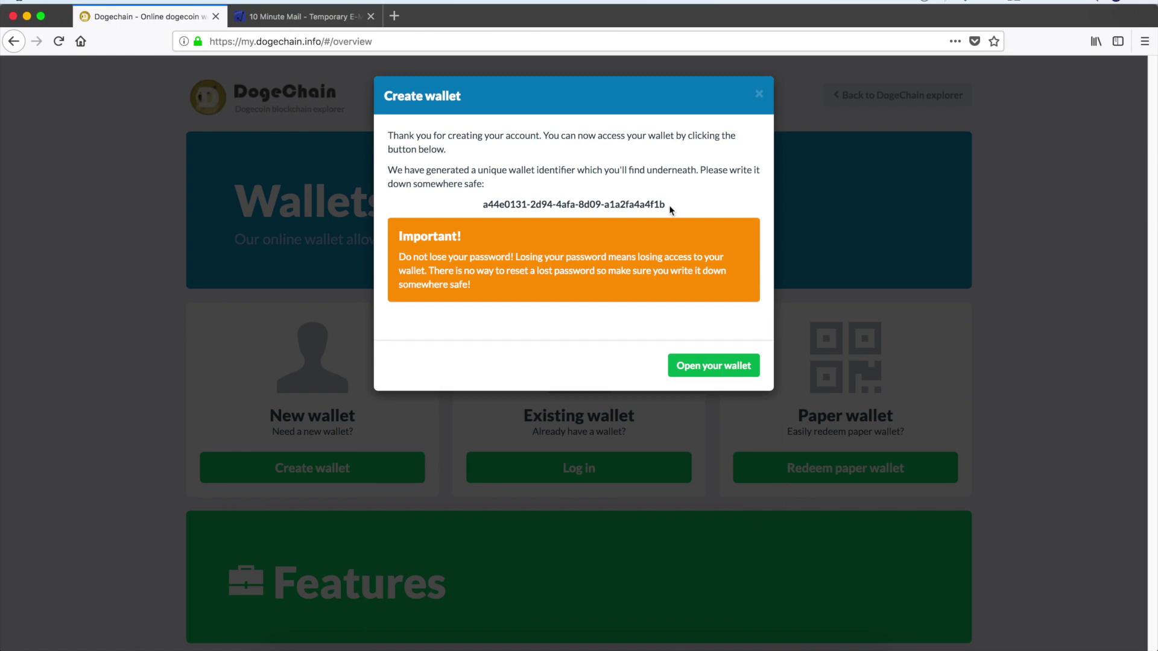
- Select the generated wallet identifier and open the newly created wallet
drag(668, 209, 476, 209)
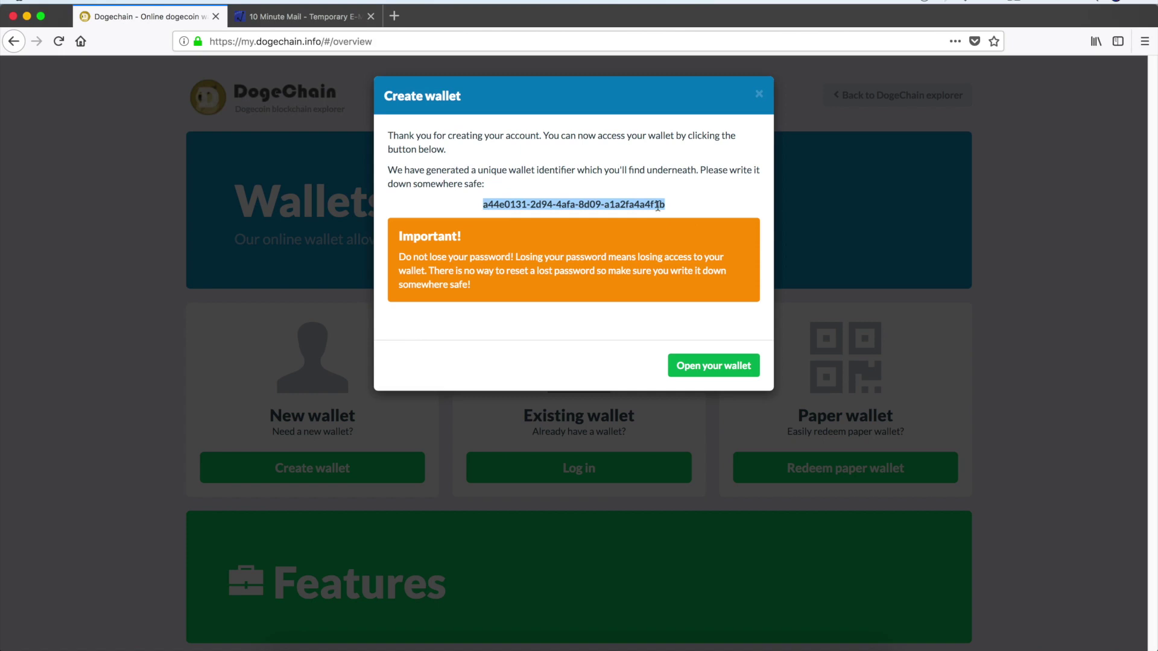
click(710, 369)
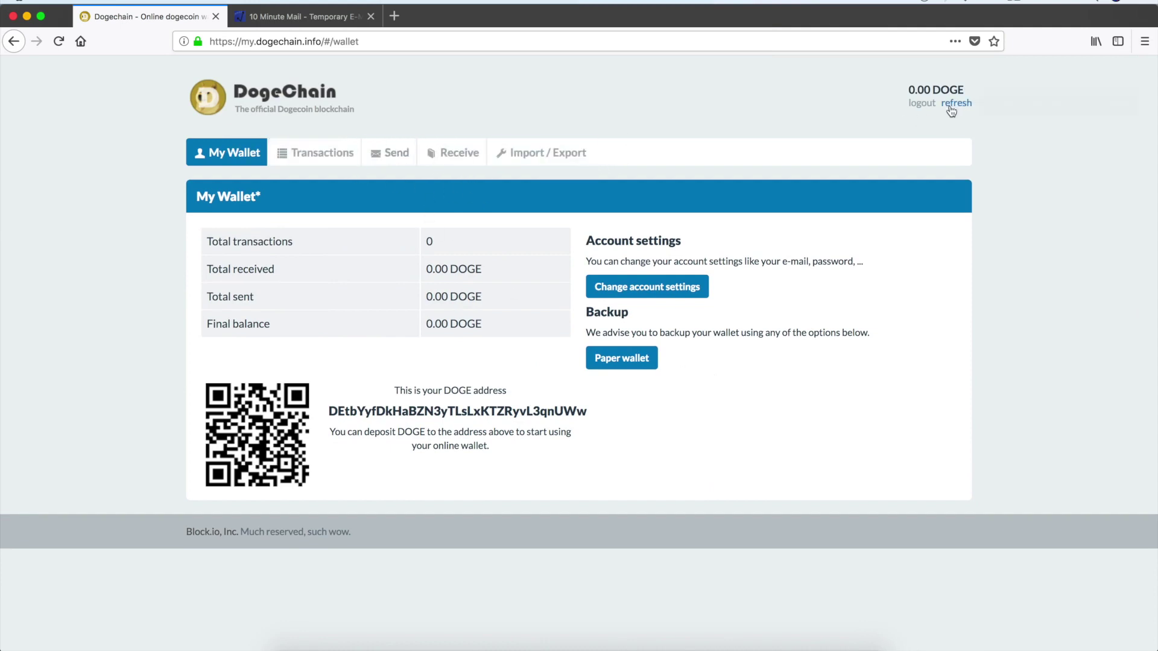
- Log out of the wallet and paste the copied wallet ID into the login form for an existing wallet
click(922, 103)
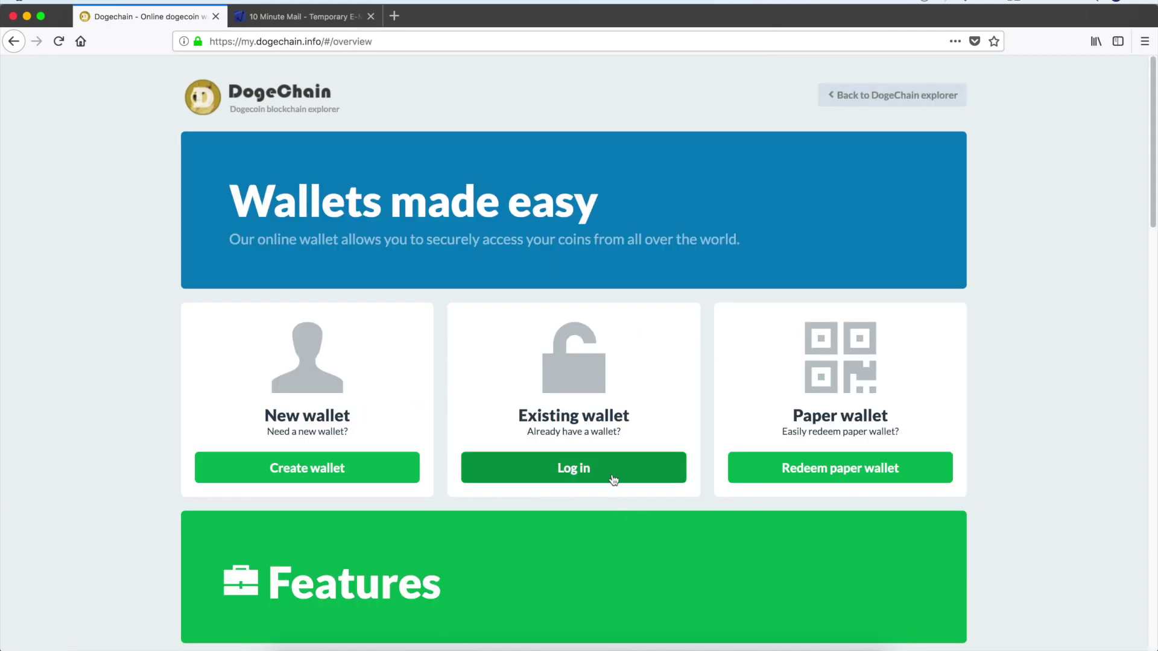
click(577, 473)
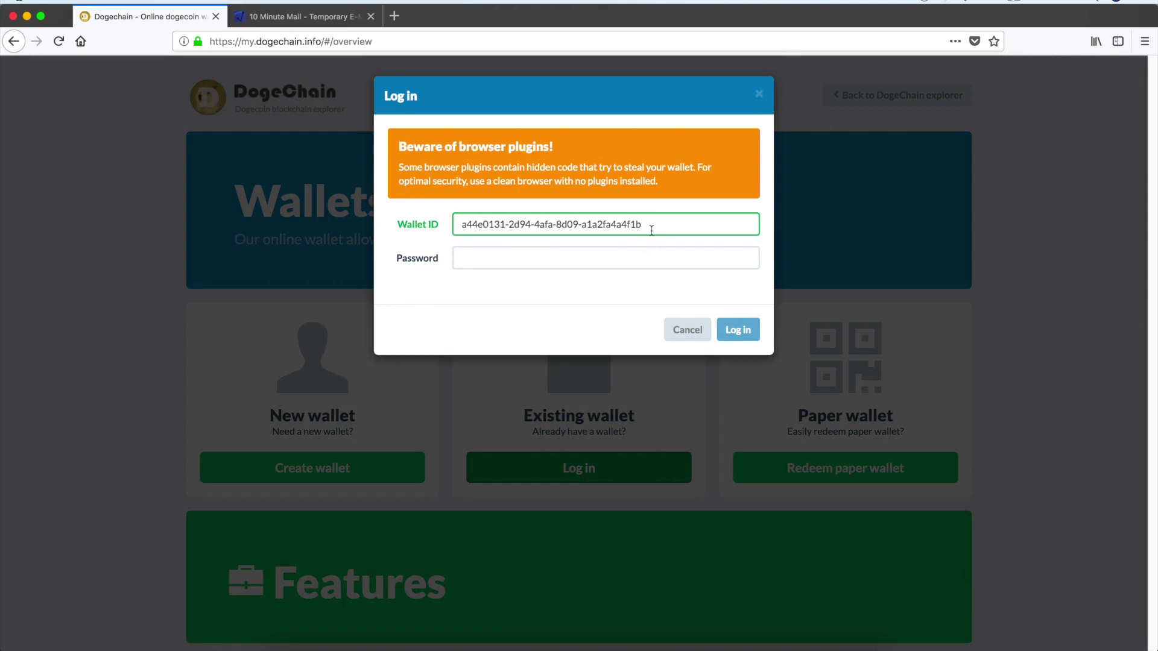
key(super+a)
key(Right)
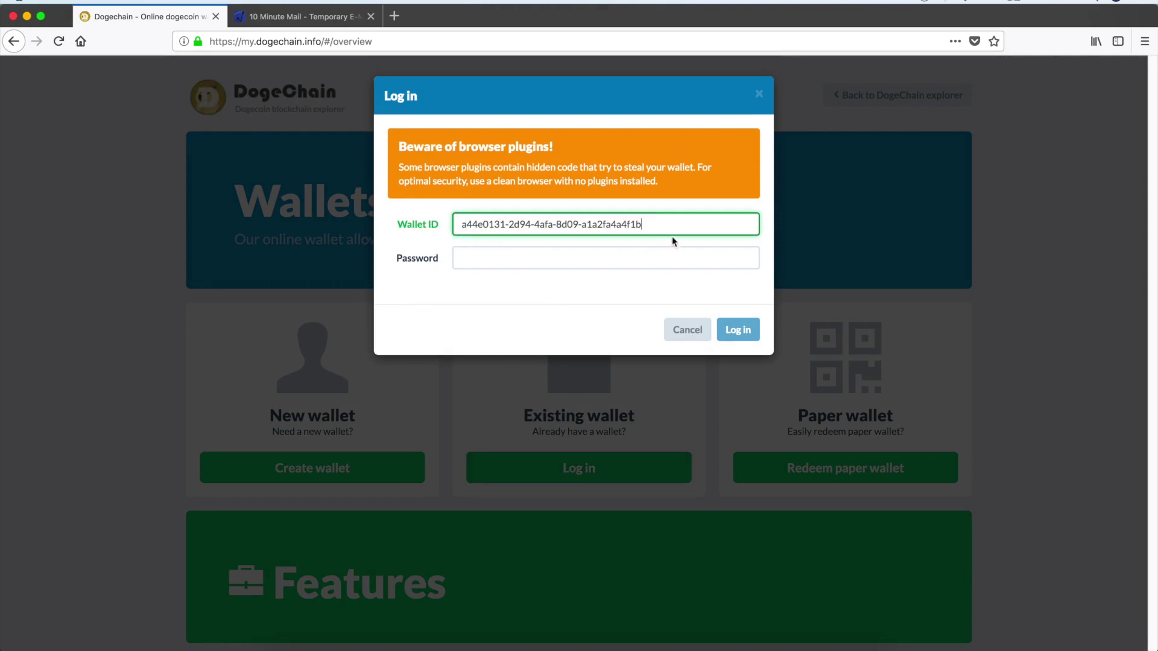
drag(641, 225, 783, 231)
key(super+c)
click(454, 227)
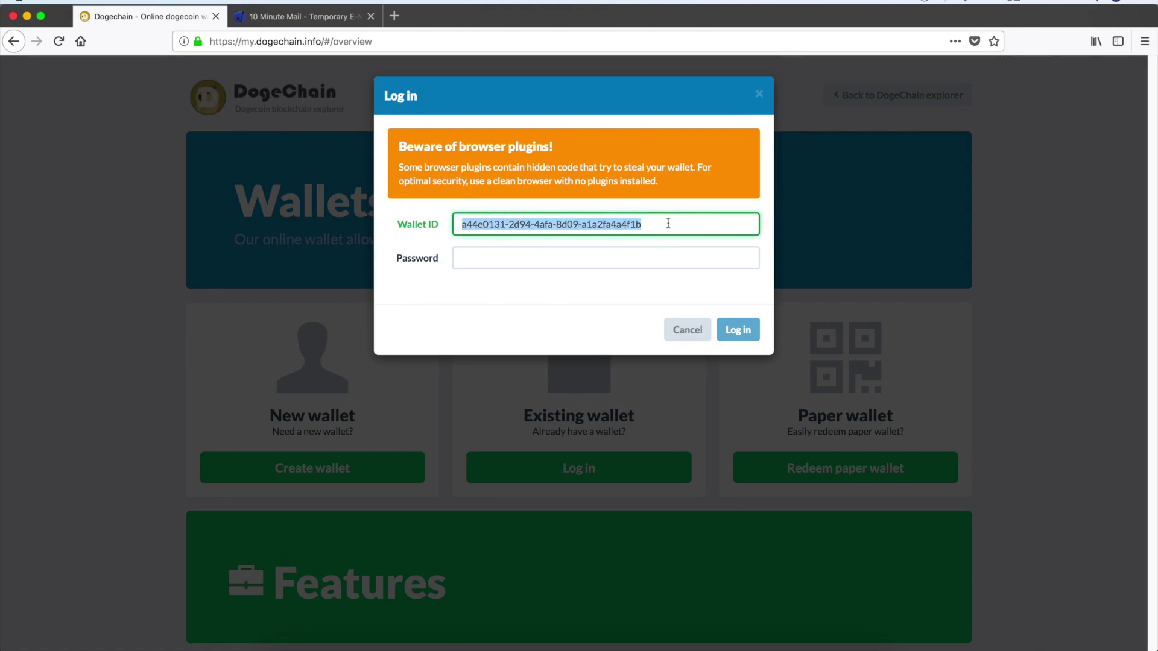
key(BackSpace)
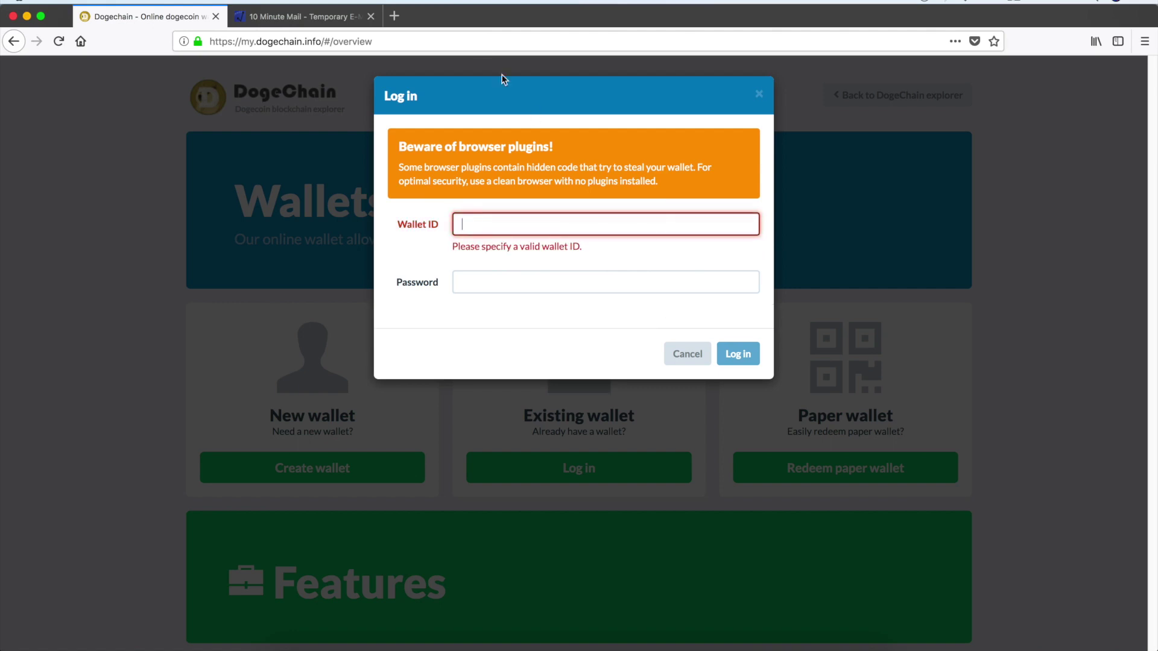
key(super+v)
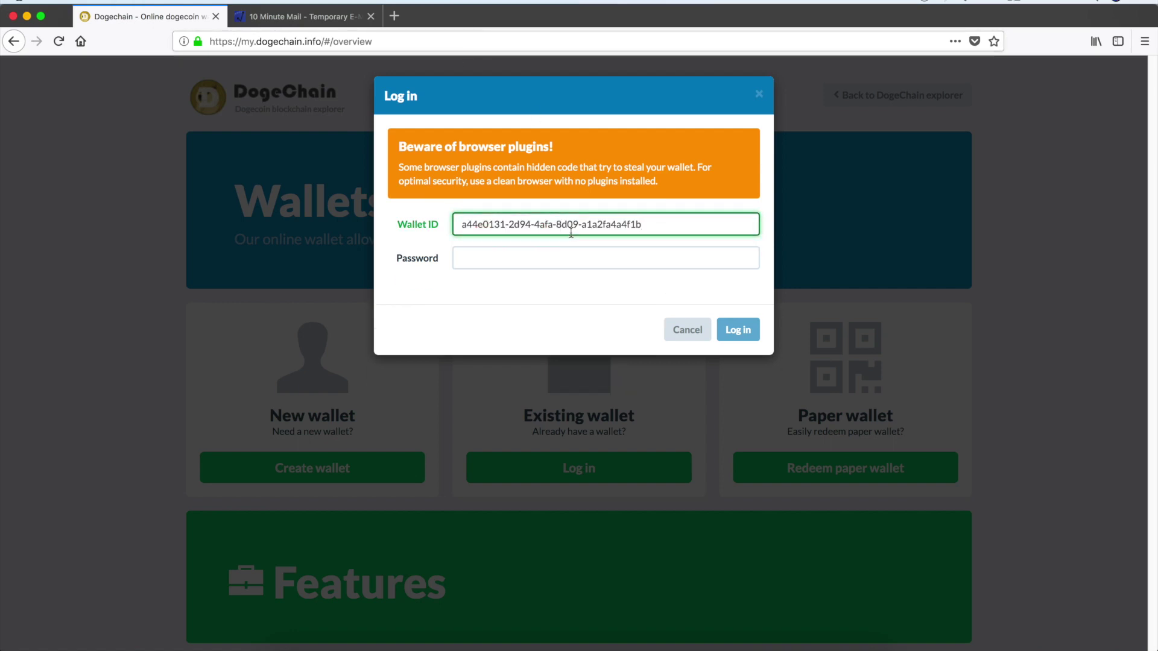
key(super+a)
click(695, 228)
- Enter the wallet password and log in to the existing wallet
click(665, 247)
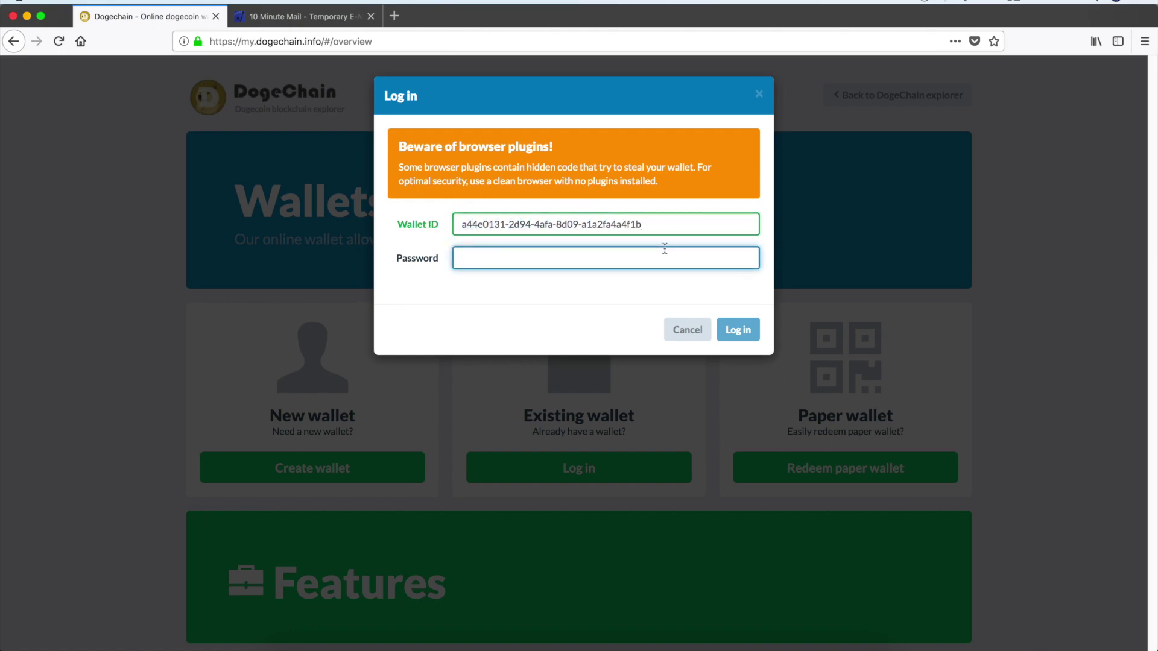
text(•••••••••)
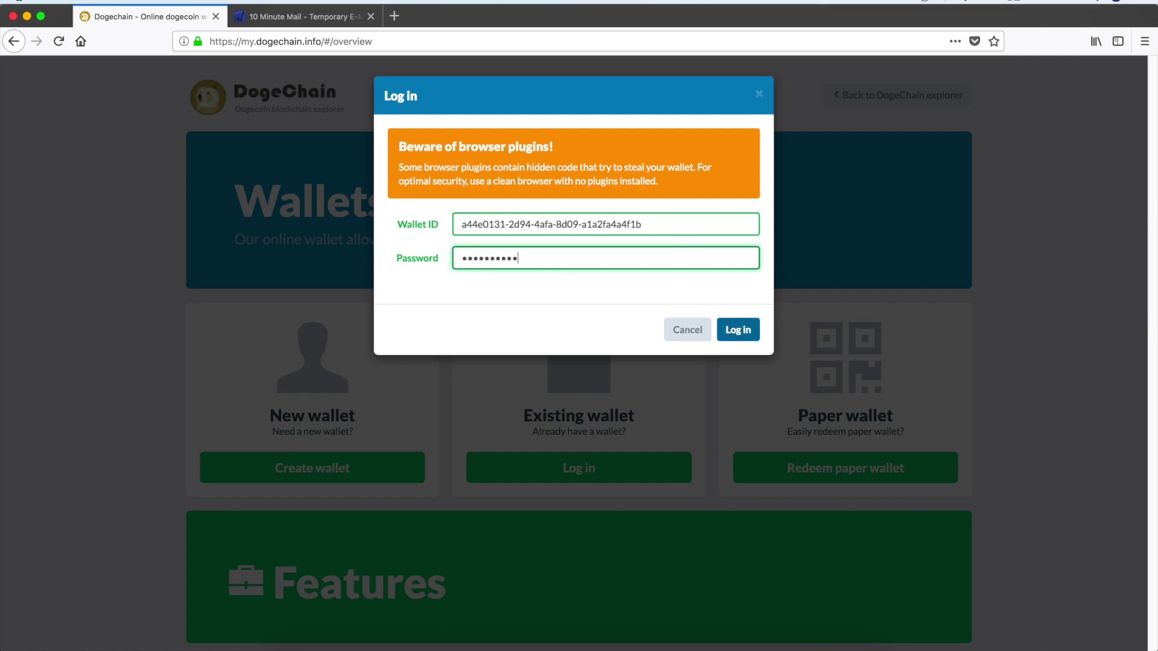
click(739, 332)
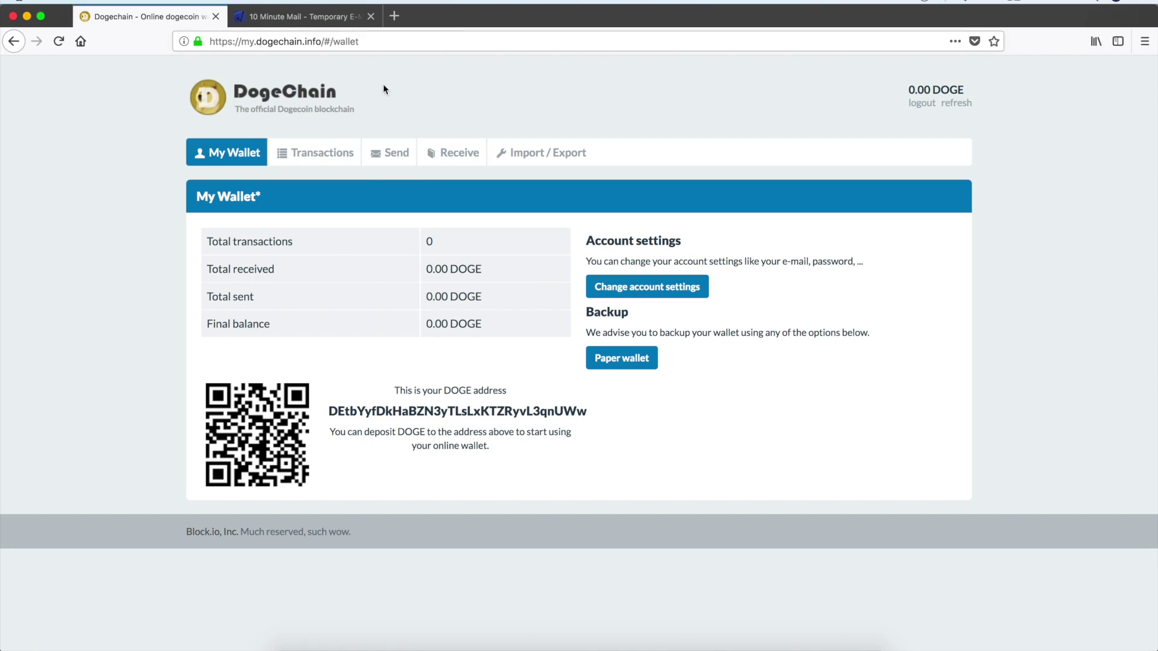
- Generate the paper wallet backup and open its PDF in Preview
click(623, 359)
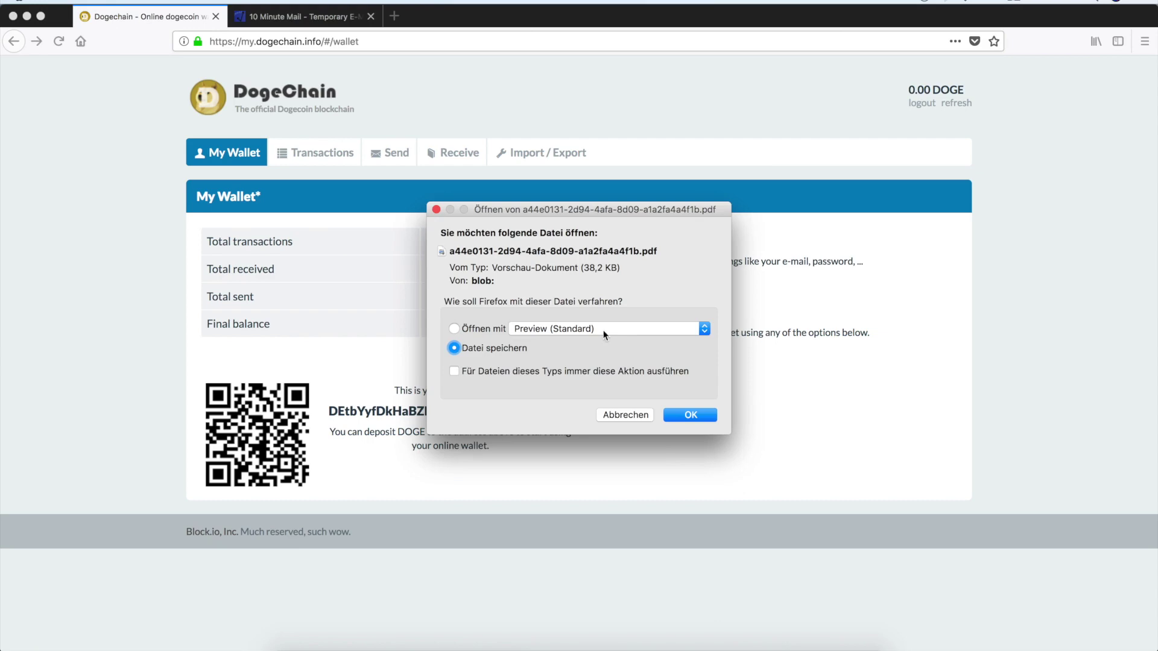
click(495, 329)
click(690, 415)
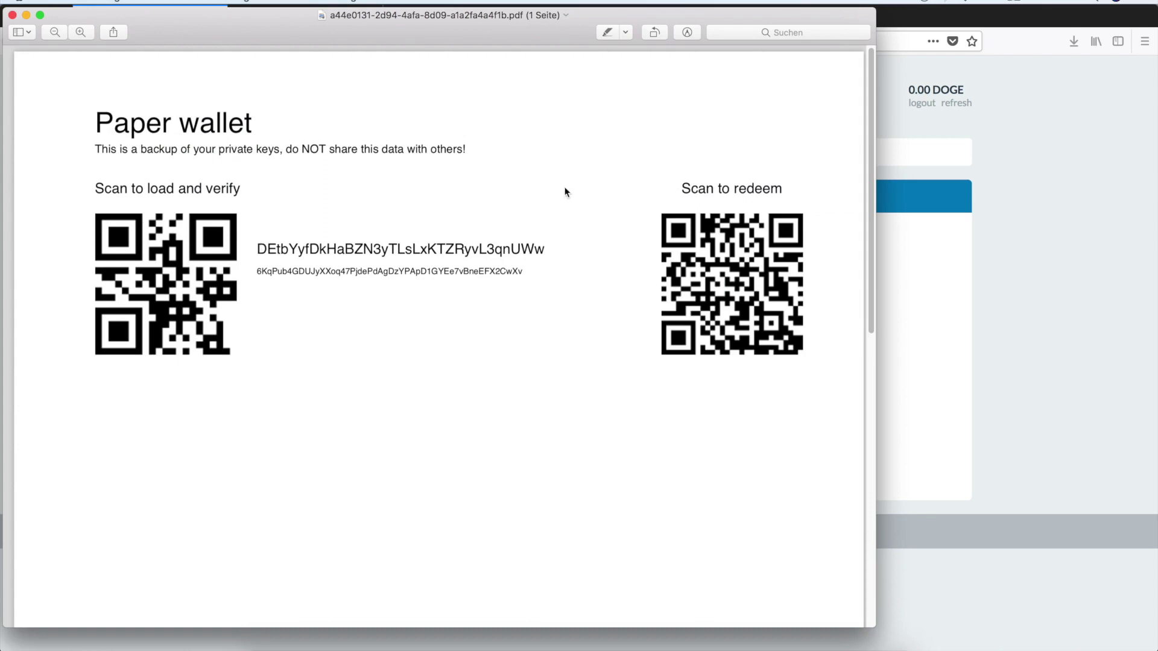
- Compare the DOGE address in the paper wallet PDF with the one on the wallet page, and highlight the PDF's private key
drag(471, 16, 818, 8)
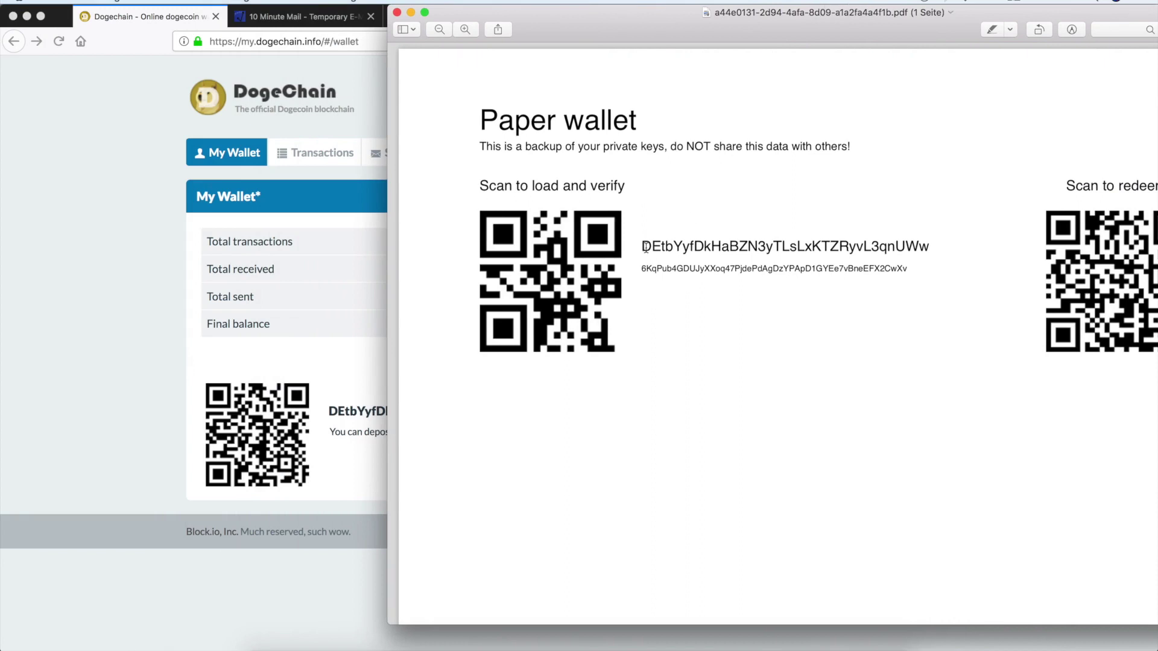
click(163, 307)
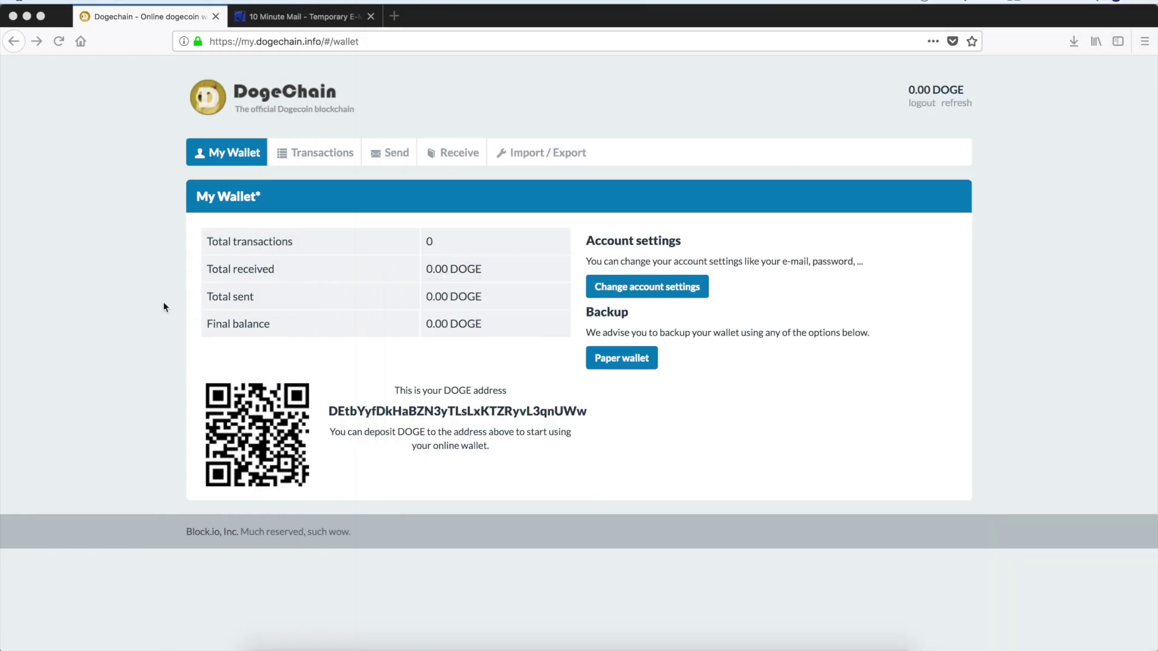
drag(591, 414, 323, 411)
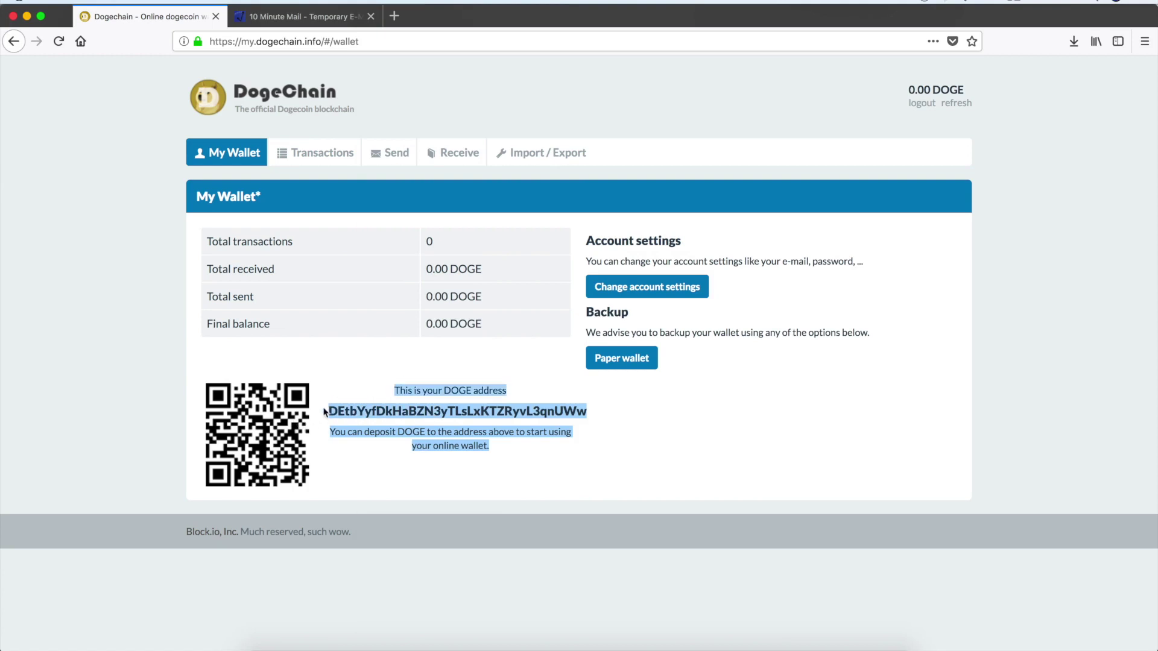
click(321, 407)
click(802, 638)
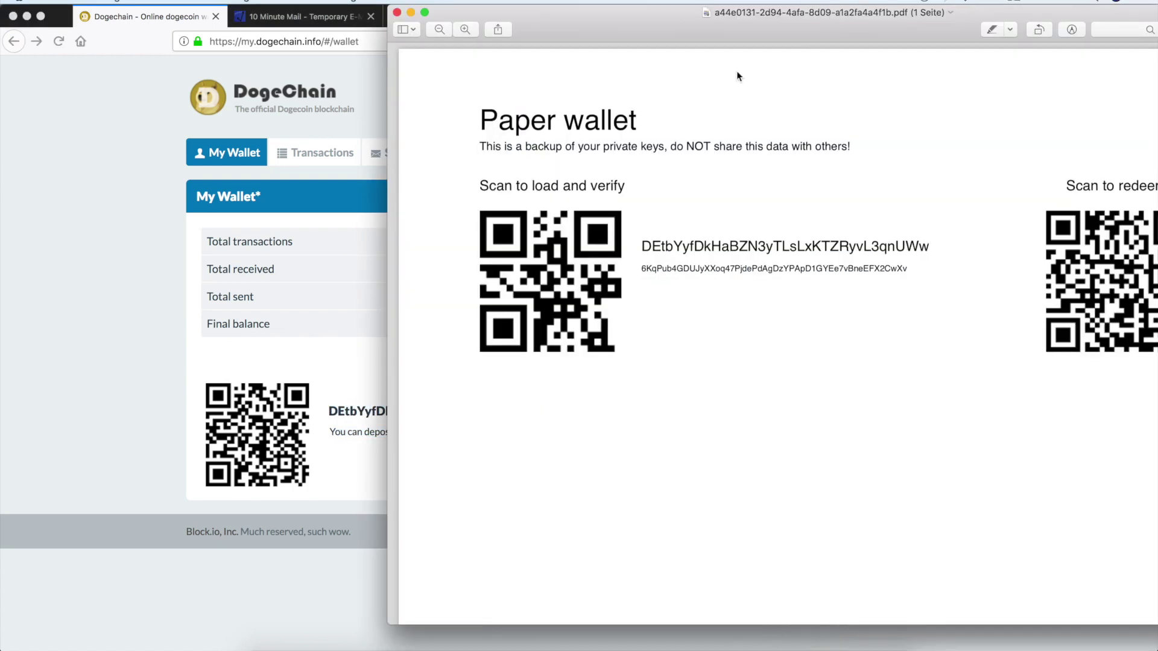
drag(759, 21, 458, 19)
drag(341, 269, 612, 269)
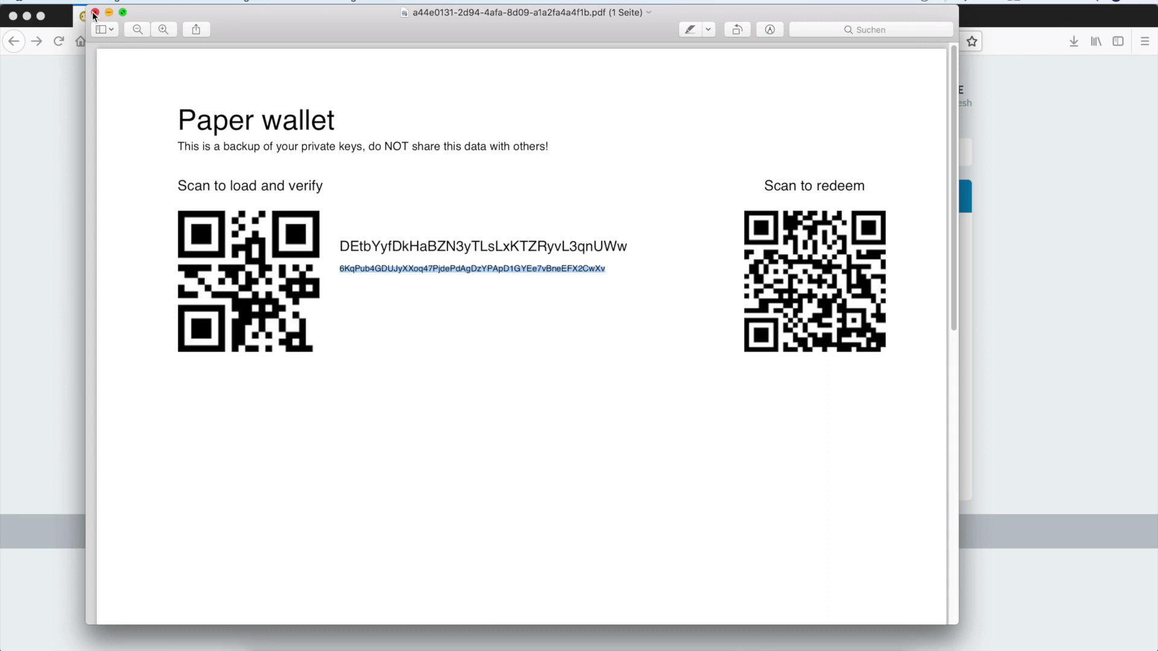
- Examine the DOGE address and the private key in the paper wallet PDF by highlighting them
click(375, 276)
drag(439, 269, 512, 268)
click(512, 266)
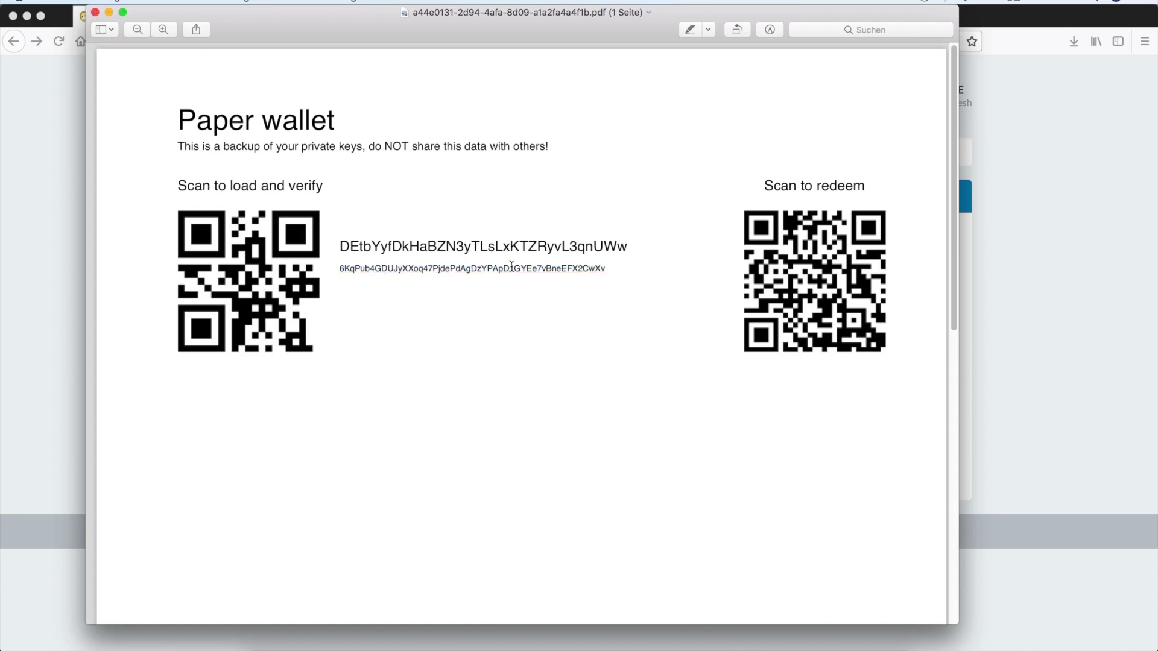
drag(341, 268, 625, 276)
click(612, 268)
drag(400, 244, 344, 246)
click(347, 242)
drag(349, 246, 341, 268)
click(547, 254)
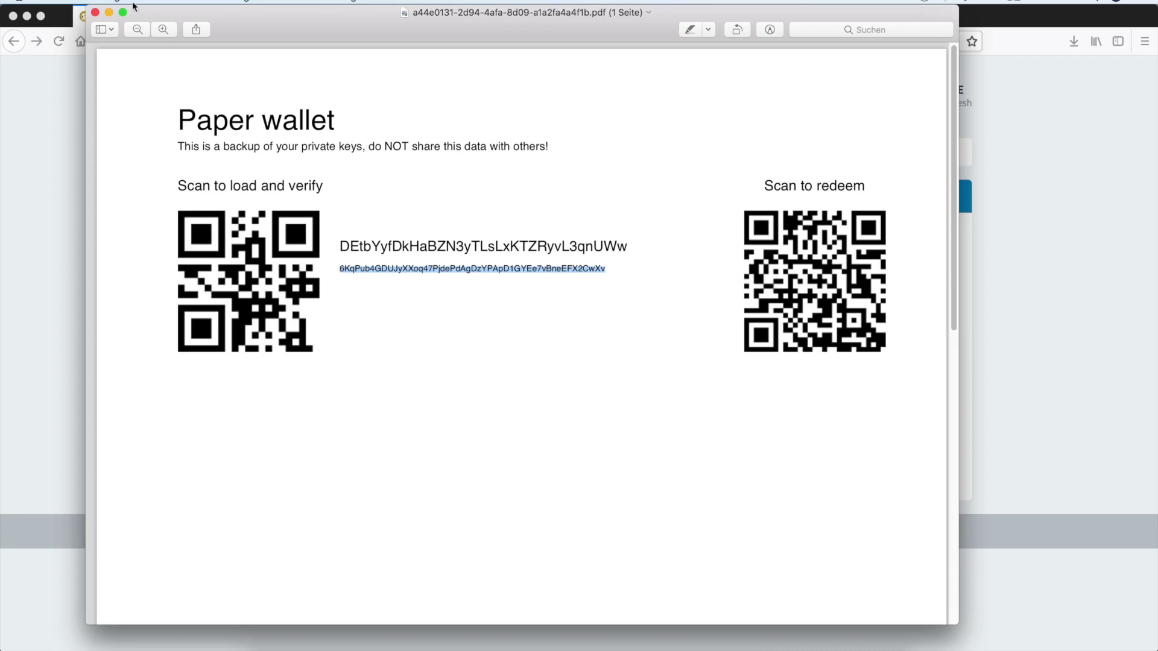
- Close the paper wallet PDF and view the wallet's transaction list
click(95, 12)
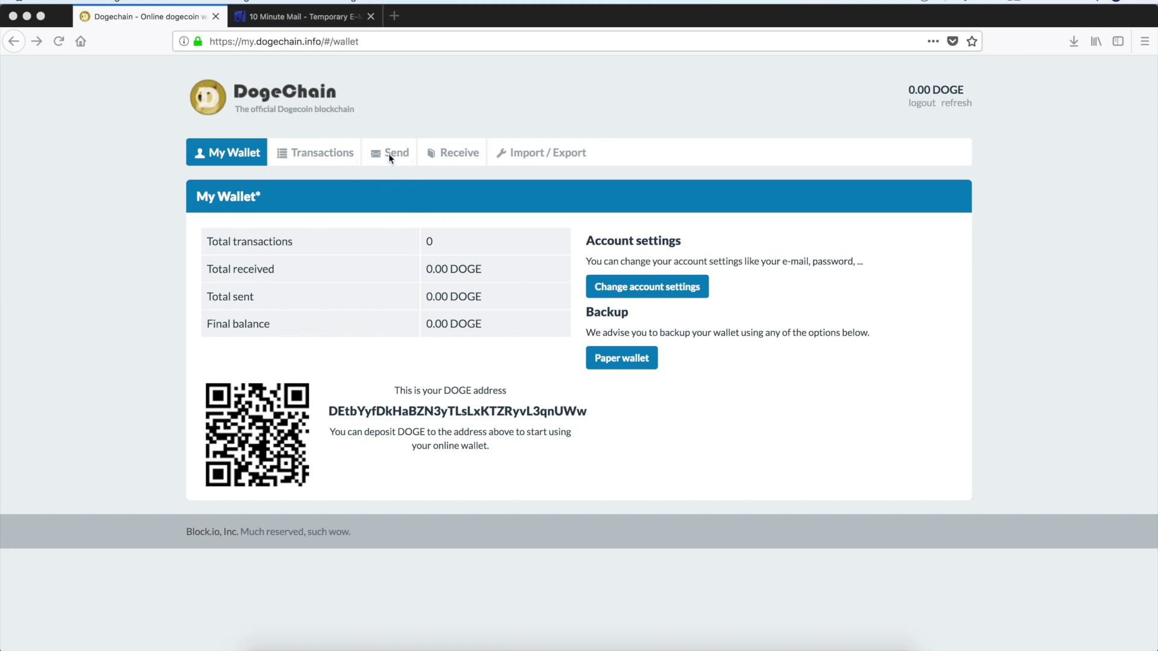
click(411, 131)
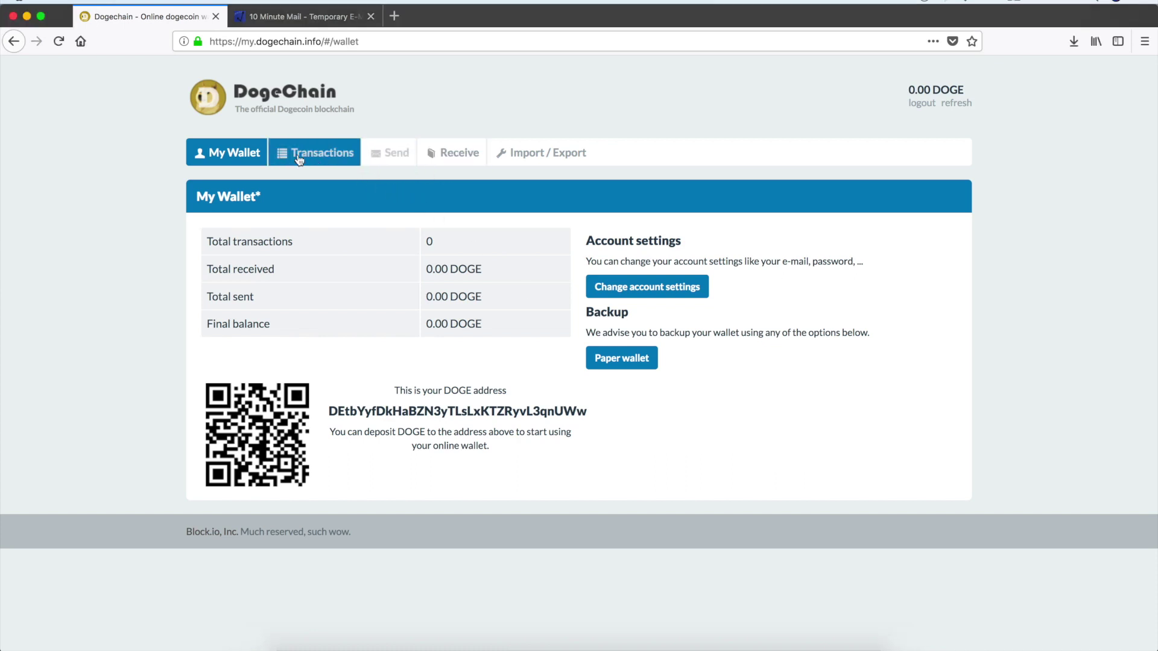
click(289, 158)
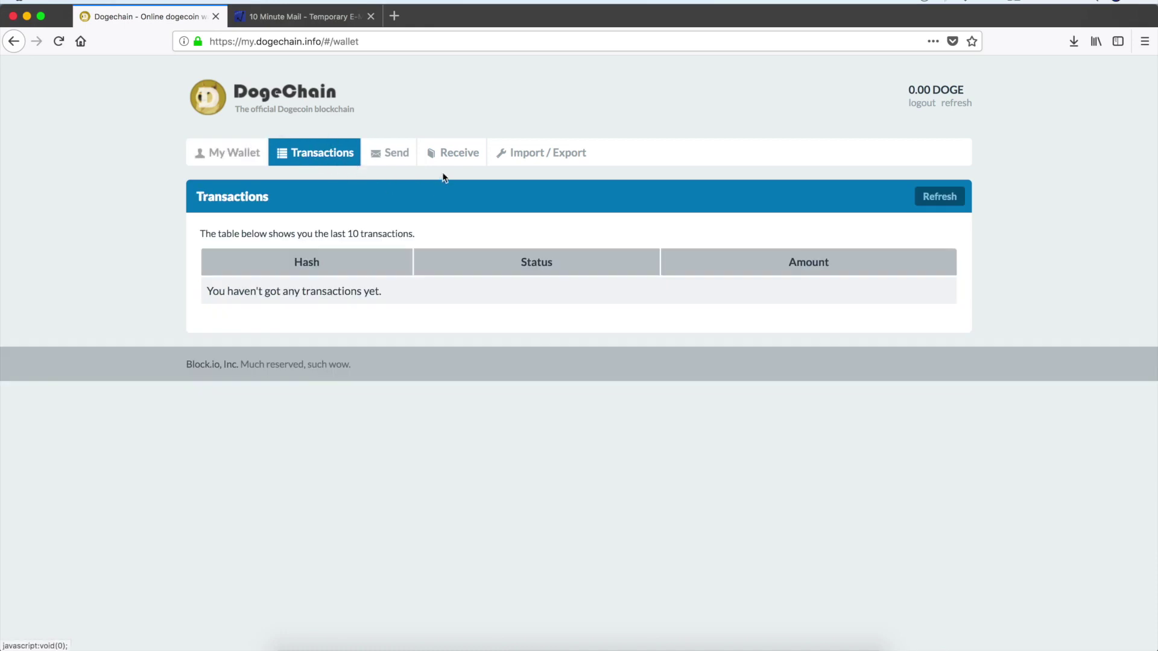
click(395, 156)
click(389, 261)
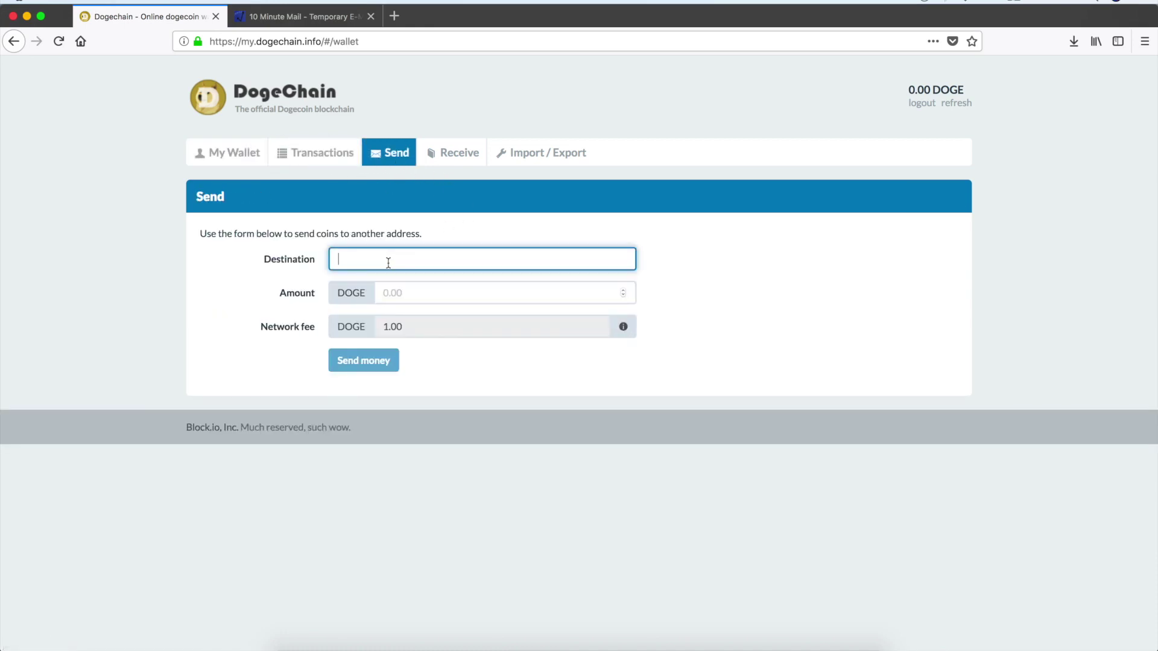
key(super+v)
drag(562, 261, 232, 240)
key(BackSpace)
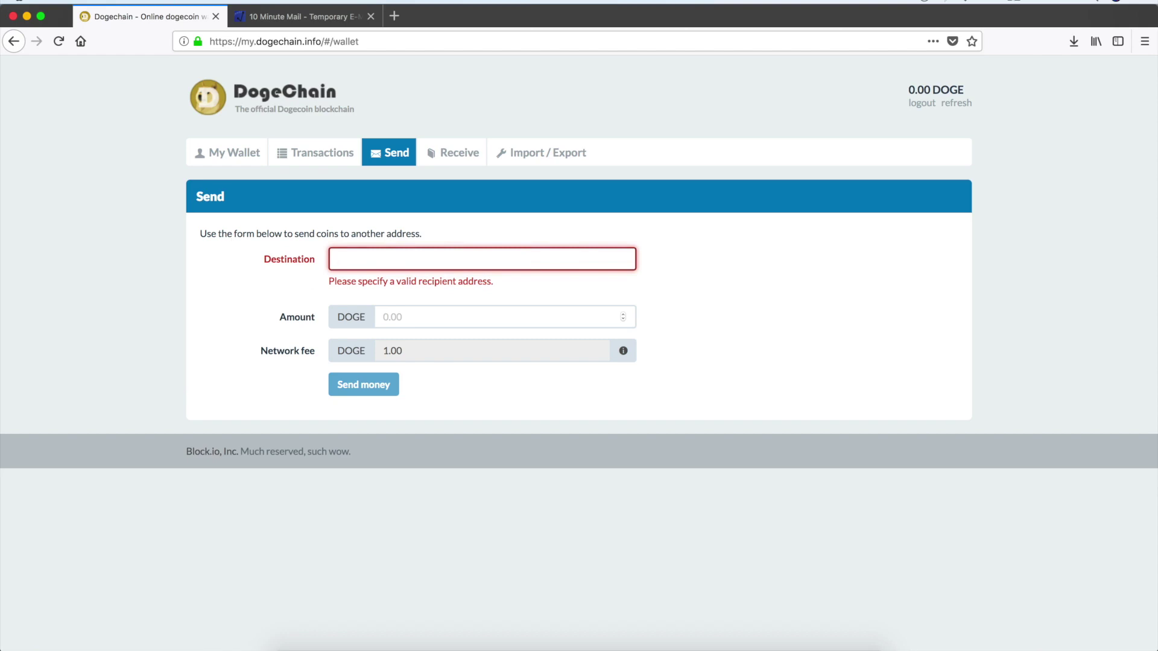
- Copy the wallet's own DOGE address into the send form as destination and set the amount to 1000 DOGE
click(232, 158)
drag(585, 409, 331, 406)
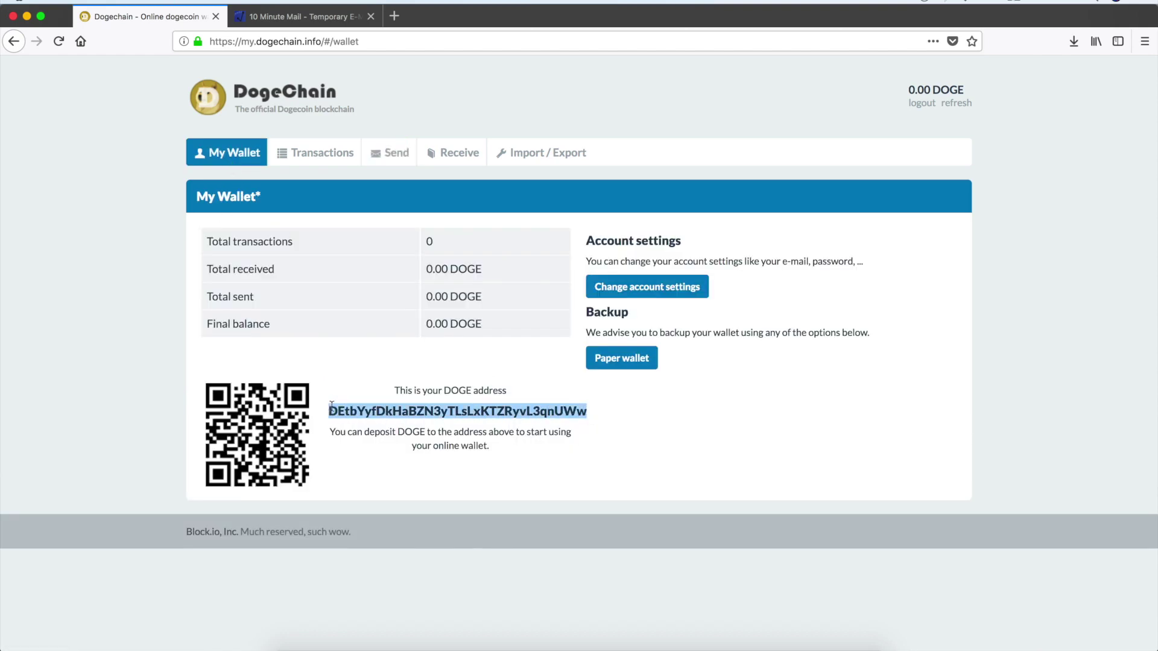
key(super+c)
click(389, 152)
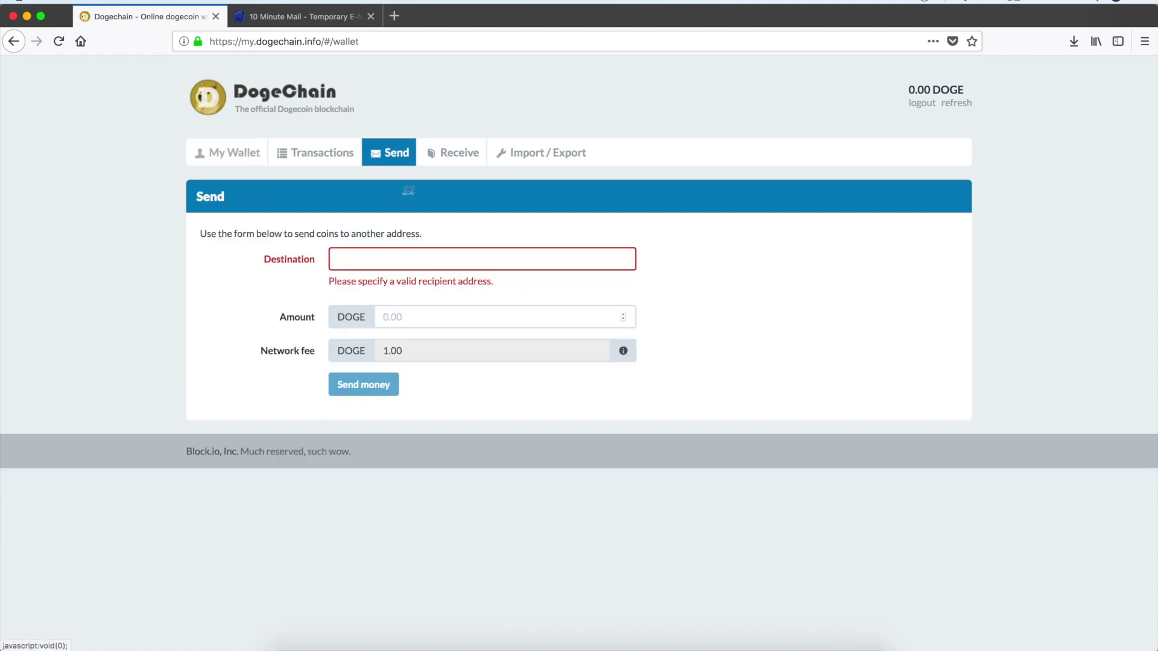
click(435, 259)
key(super+v)
click(432, 300)
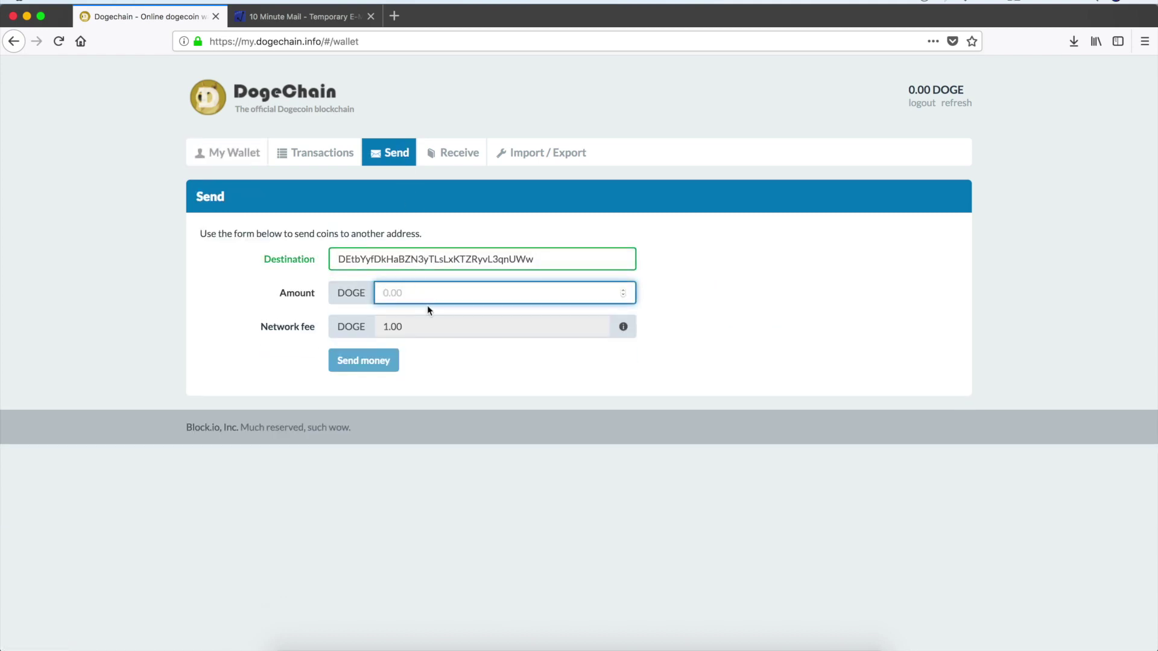
text(1000)
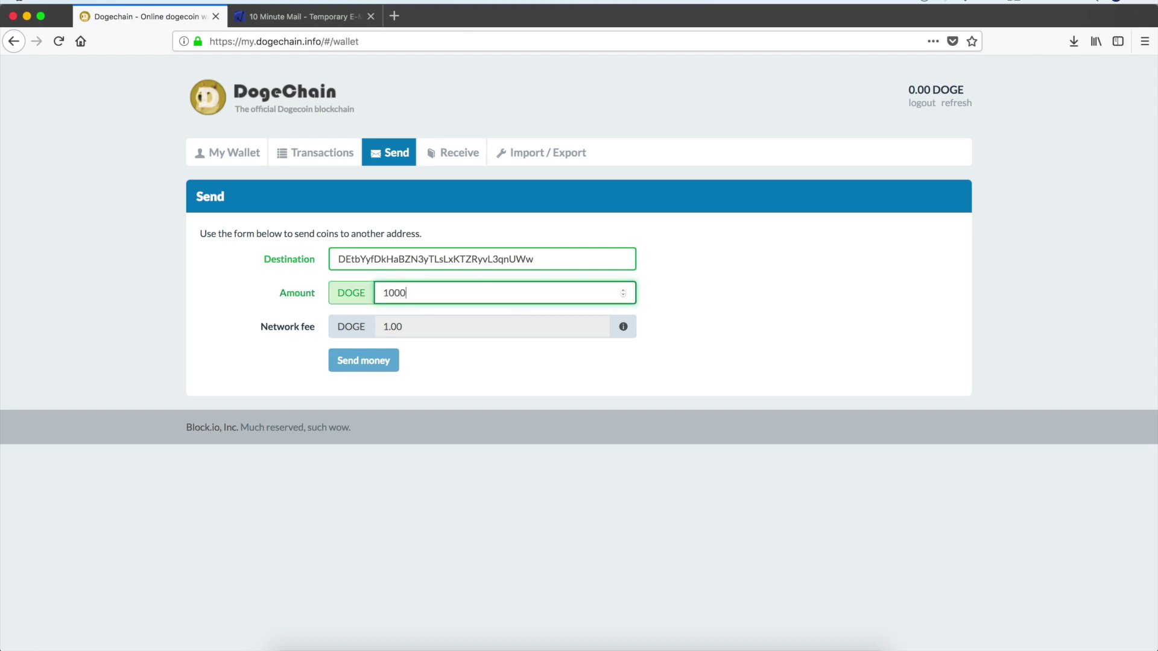
- Examine the network fee and the amount in the send form
click(439, 333)
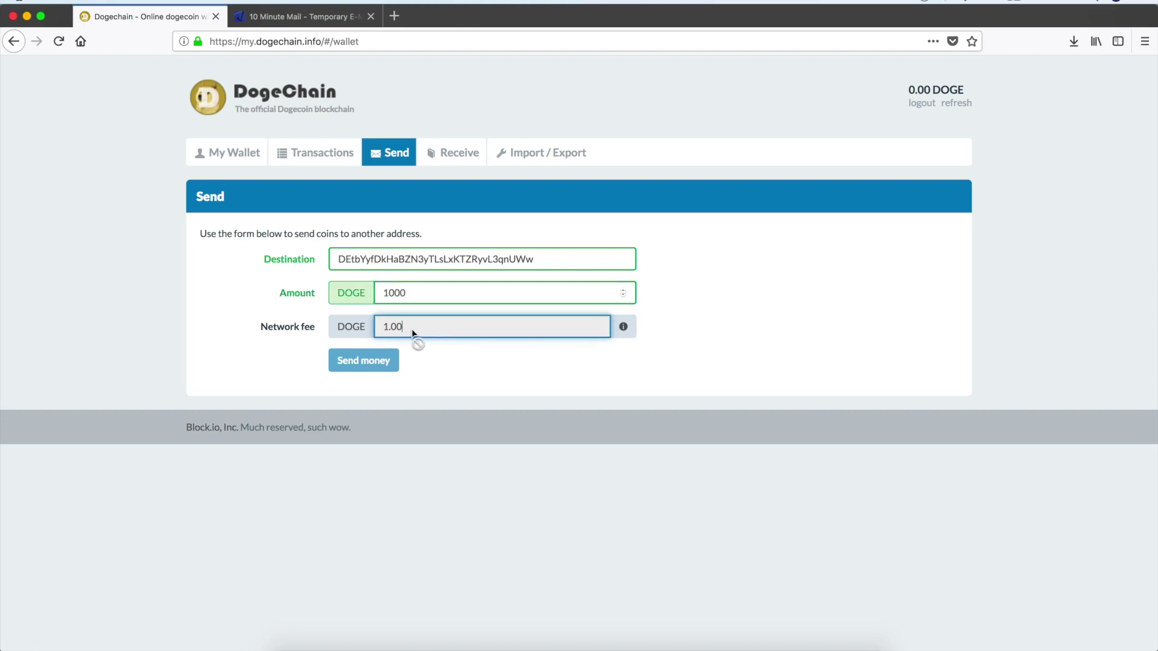
click(429, 331)
double_click(393, 331)
click(423, 330)
click(432, 293)
drag(432, 295, 311, 287)
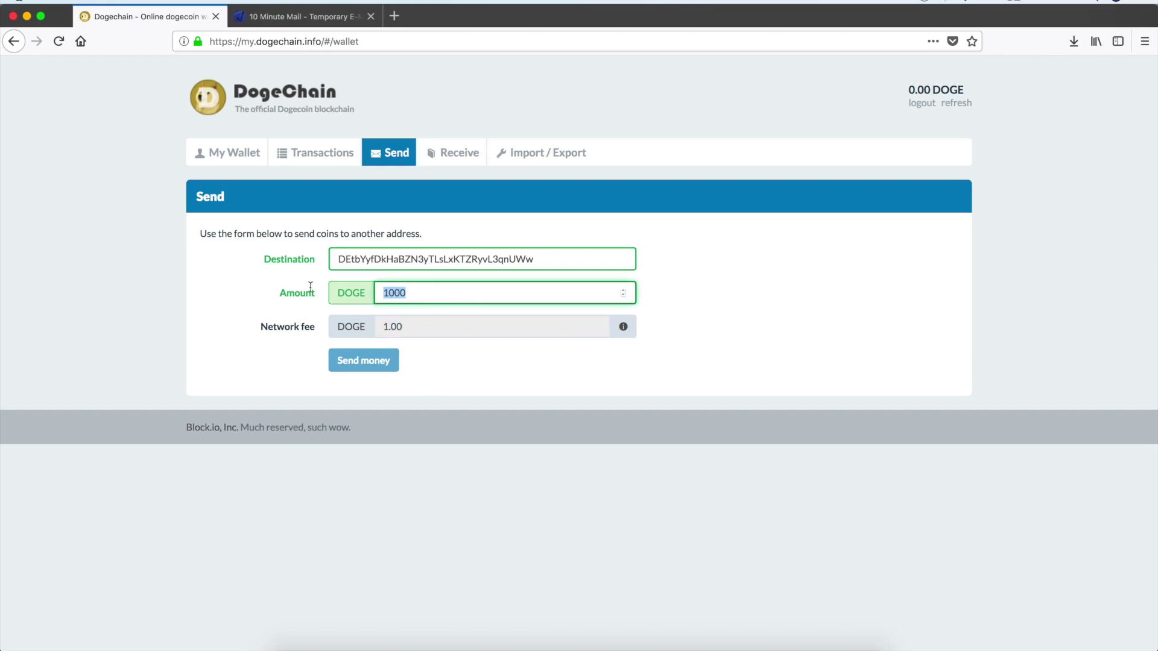
click(407, 289)
click(432, 331)
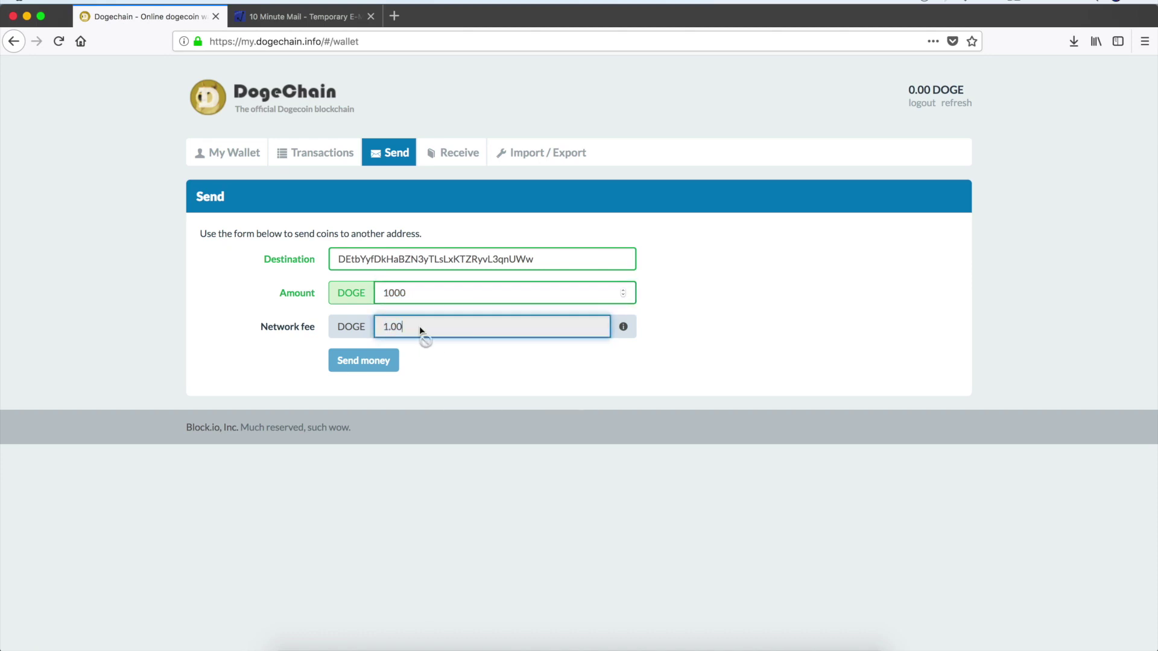
drag(421, 331, 380, 329)
drag(379, 324, 401, 328)
double_click(414, 290)
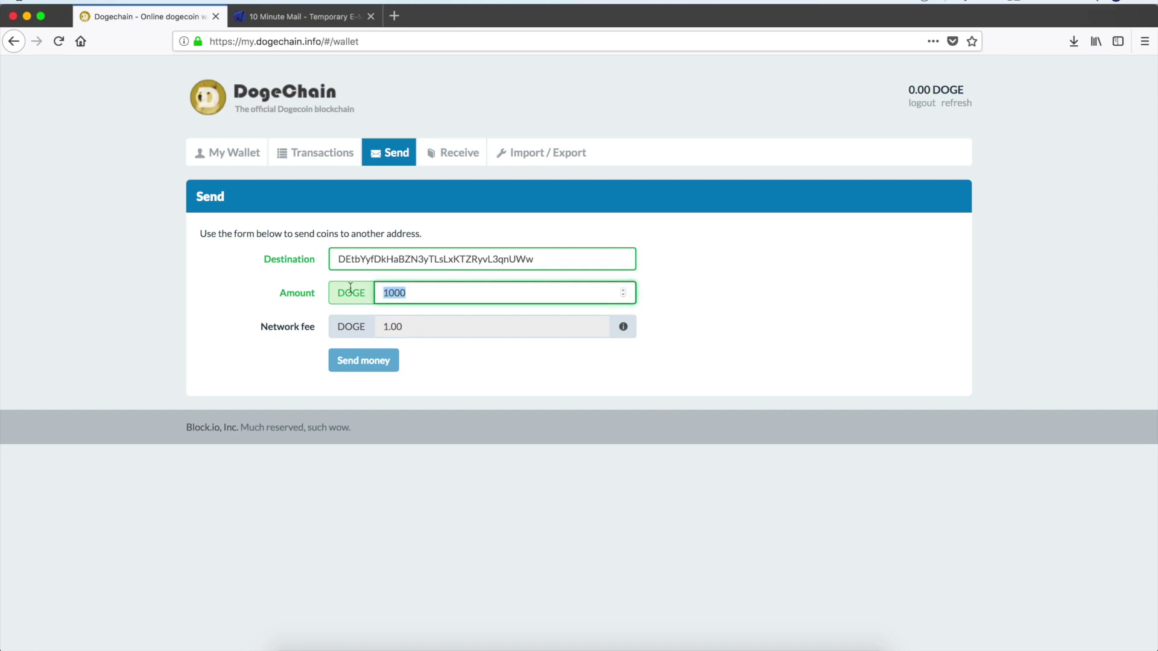
click(418, 296)
- View the wallet's receiving addresses and highlight the existing DOGE address
click(462, 158)
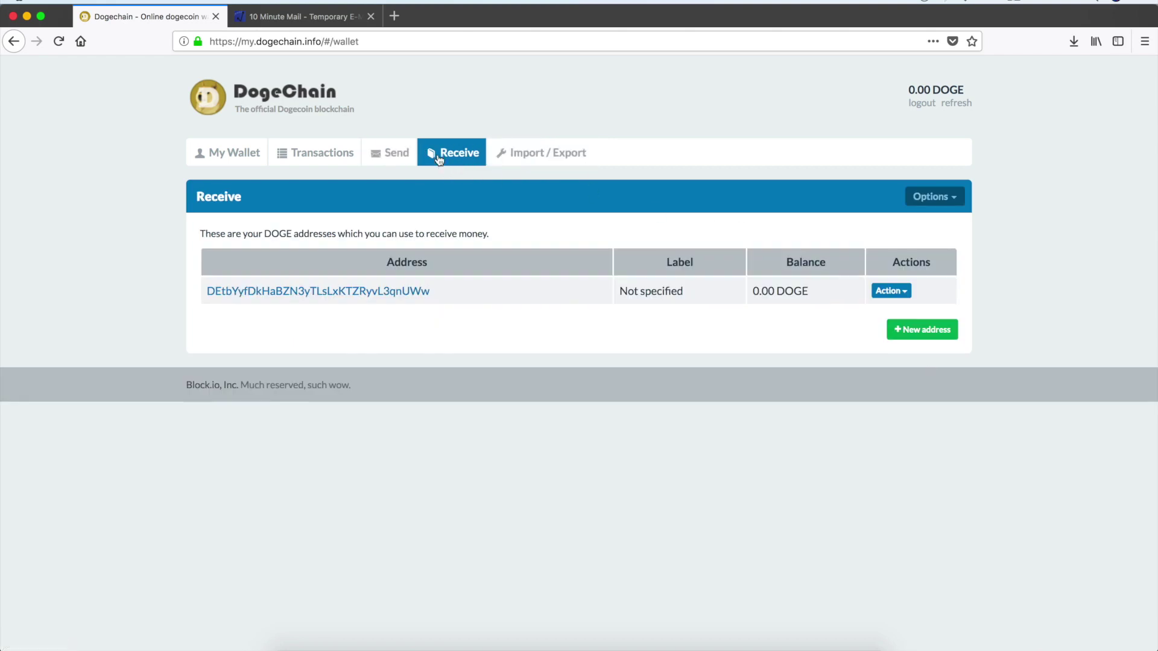
drag(442, 291, 204, 292)
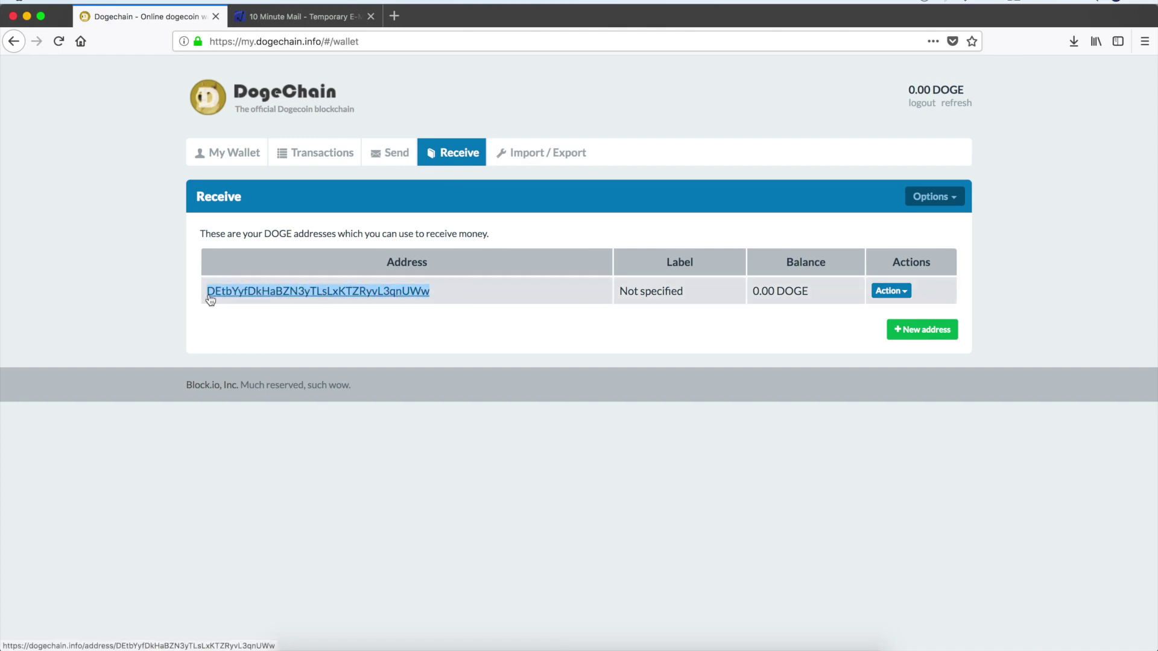
click(230, 152)
click(462, 153)
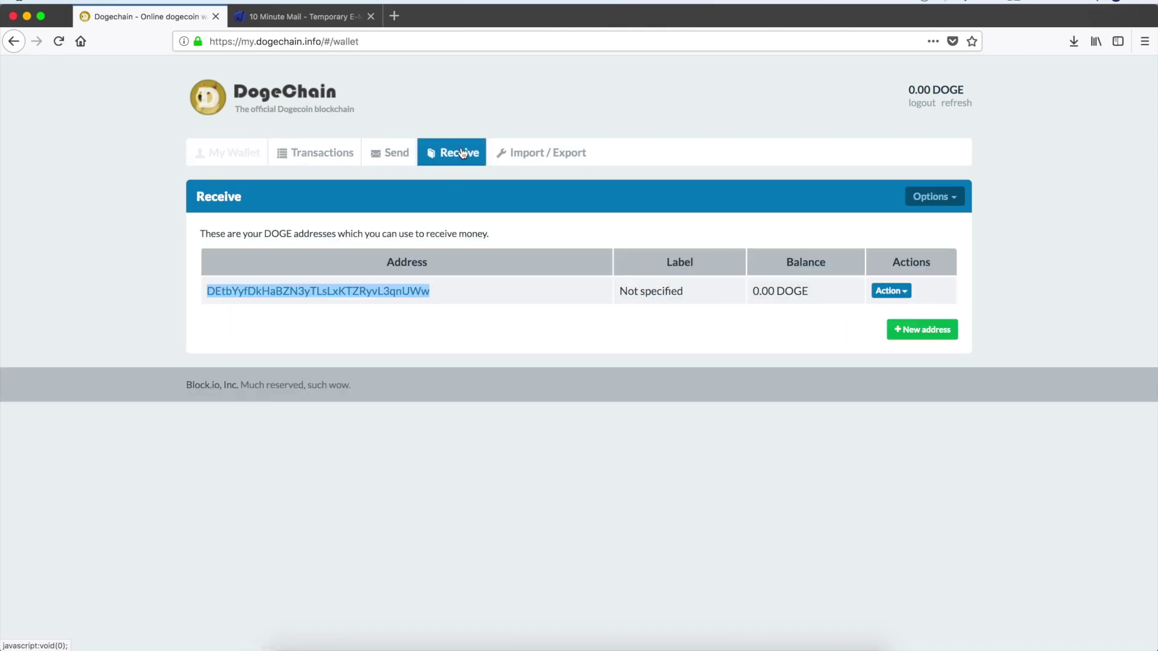
click(503, 304)
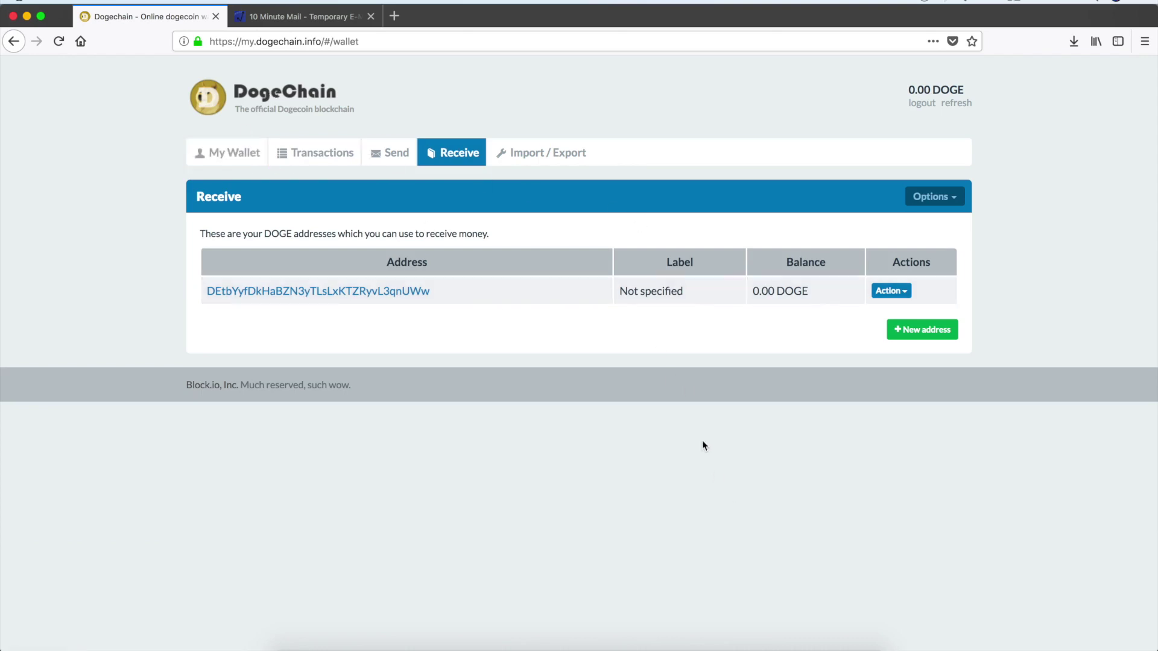
drag(440, 294, 193, 295)
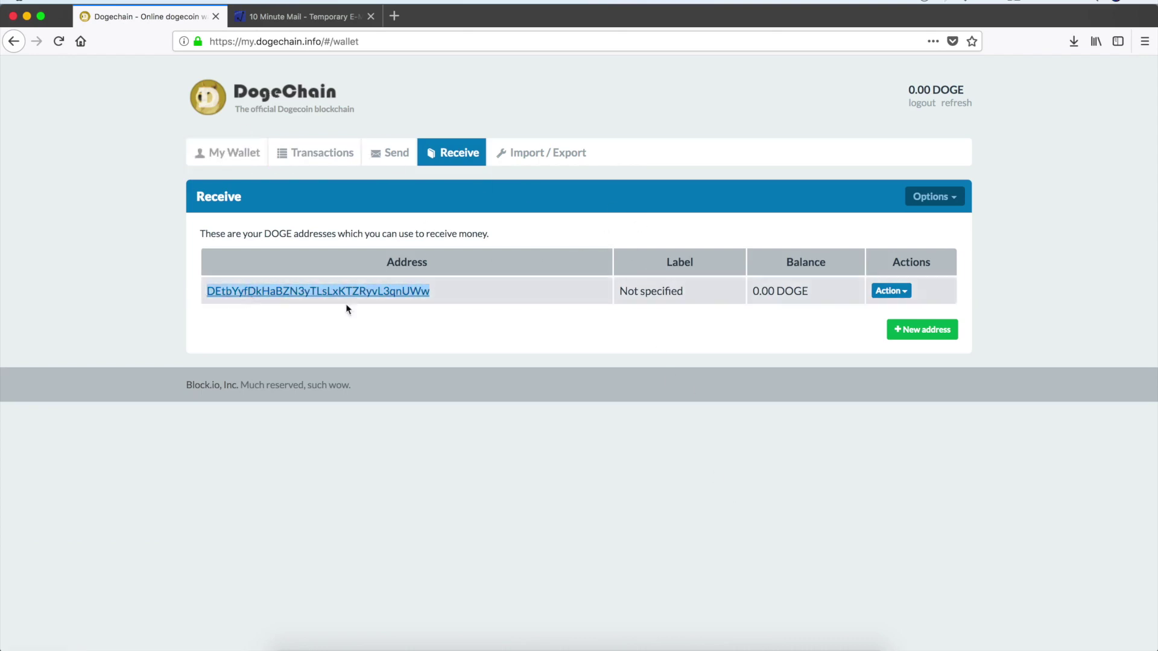
click(481, 295)
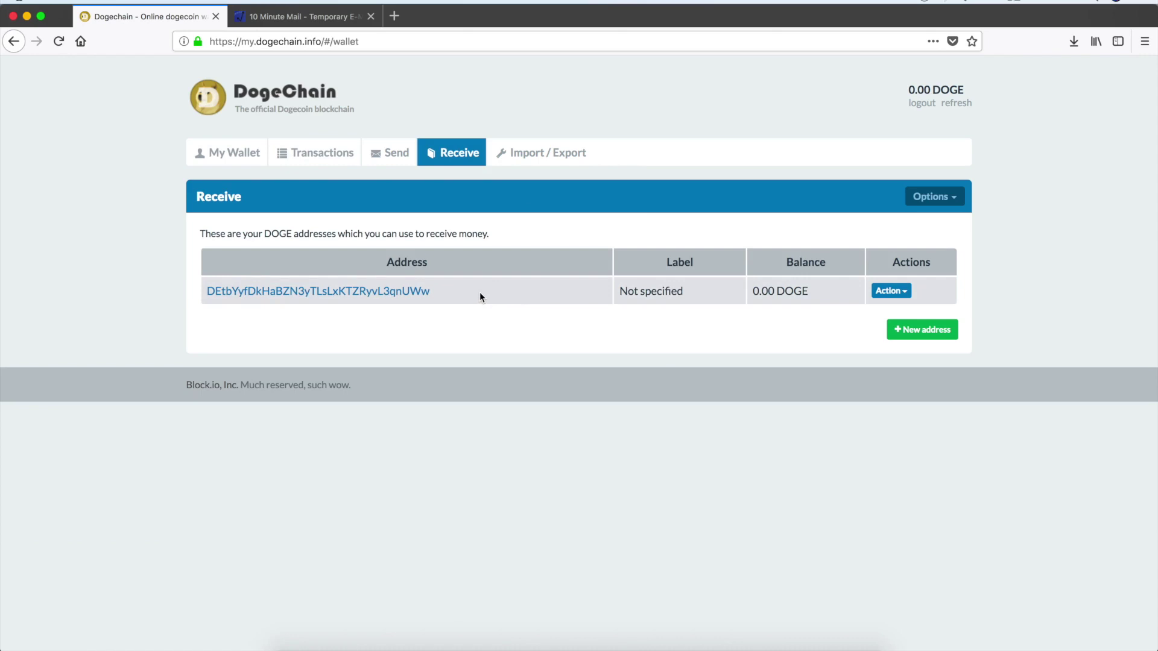
- Add a new receiving address to the wallet and highlight the original address for comparison
click(922, 330)
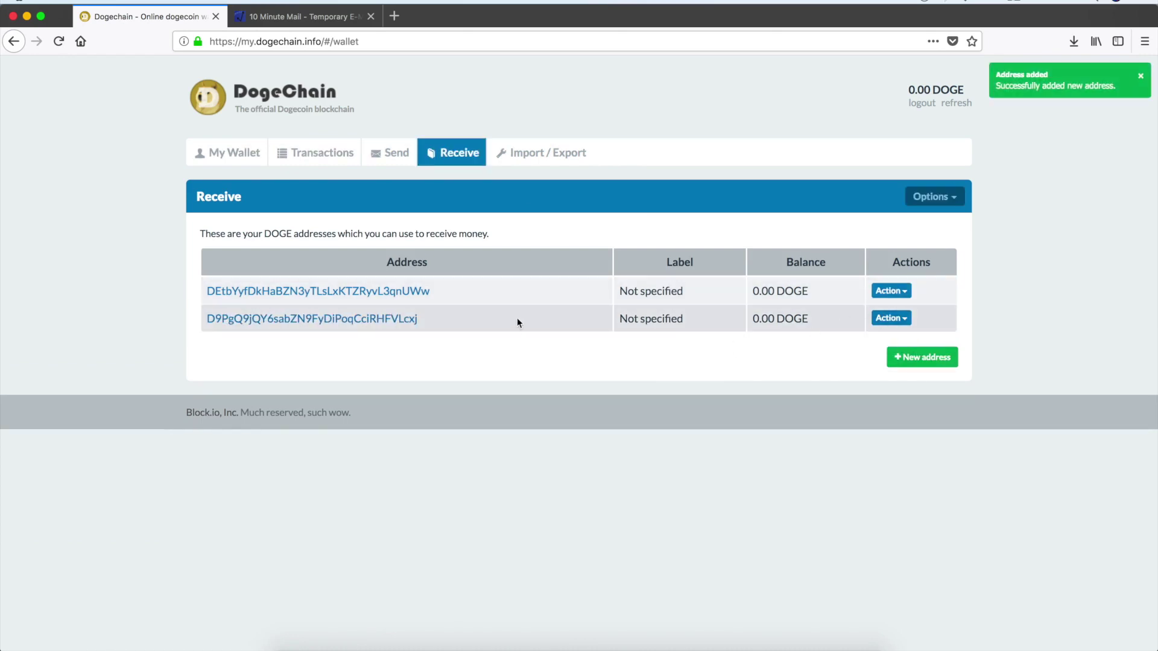
drag(461, 291, 200, 291)
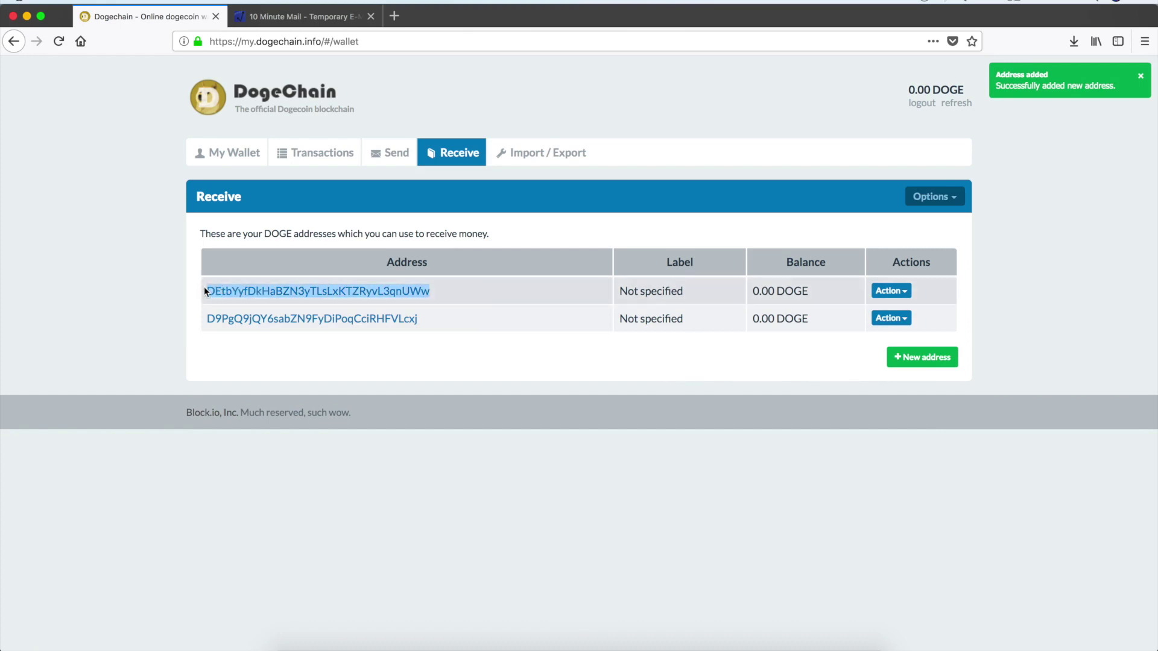
- View the public key of the second receiving address, close its dialog and highlight that address
click(891, 317)
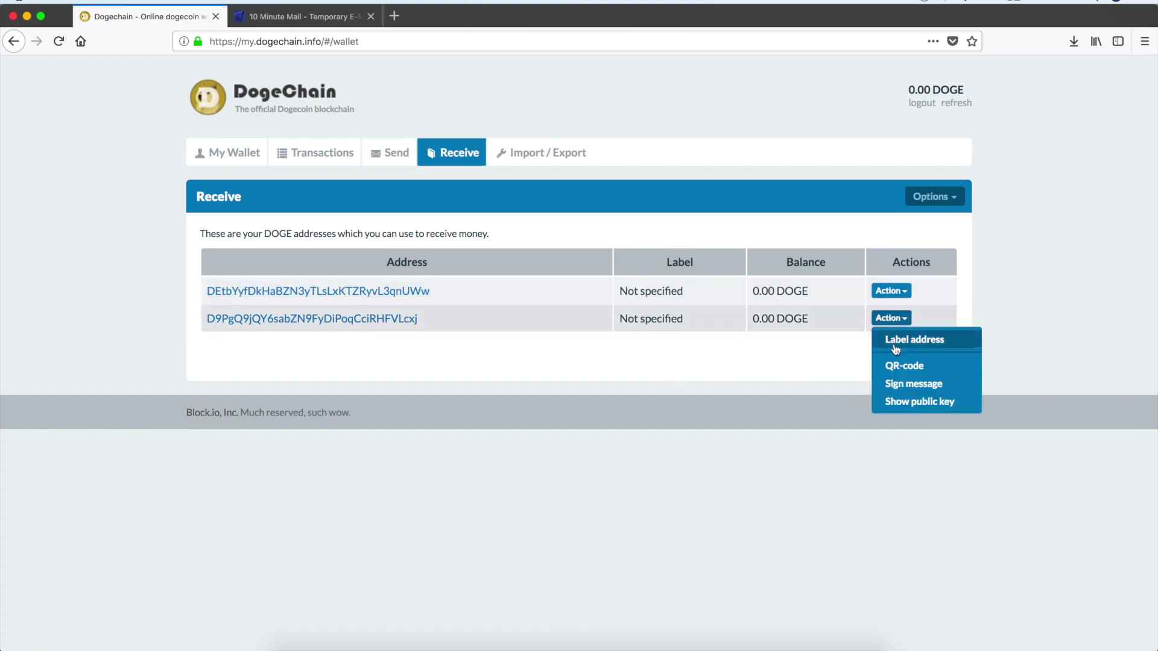
click(914, 403)
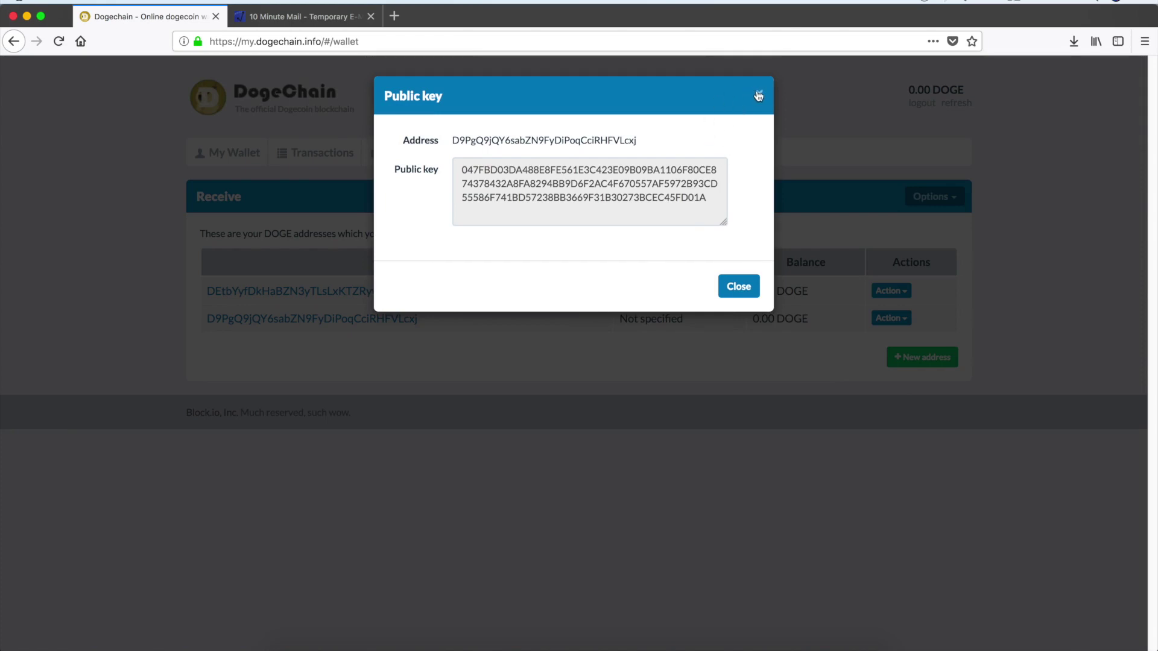
click(759, 95)
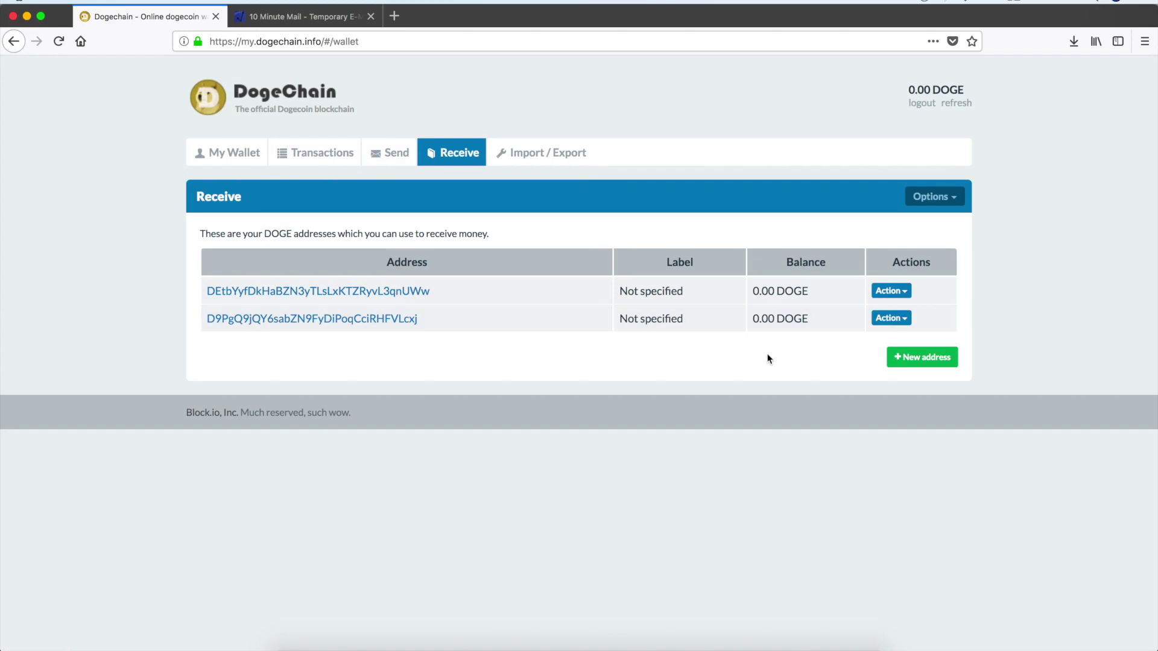
drag(442, 325, 207, 324)
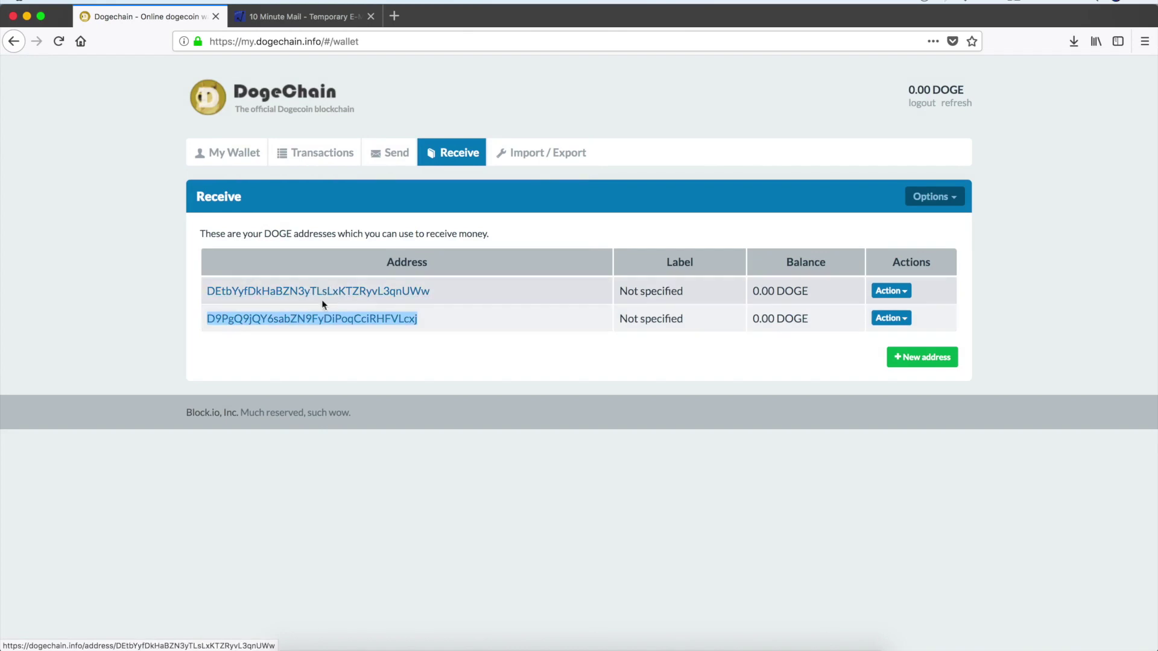
- Look through the encrypted and unencrypted wallet export options and the private key import form
click(554, 151)
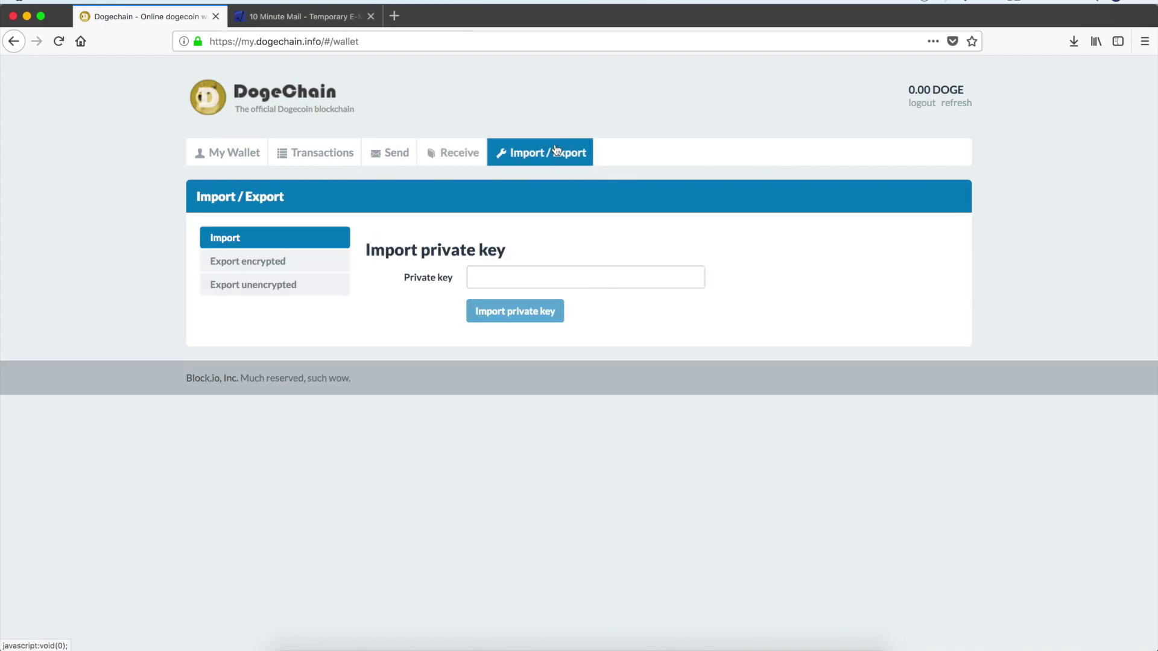
click(306, 269)
click(298, 288)
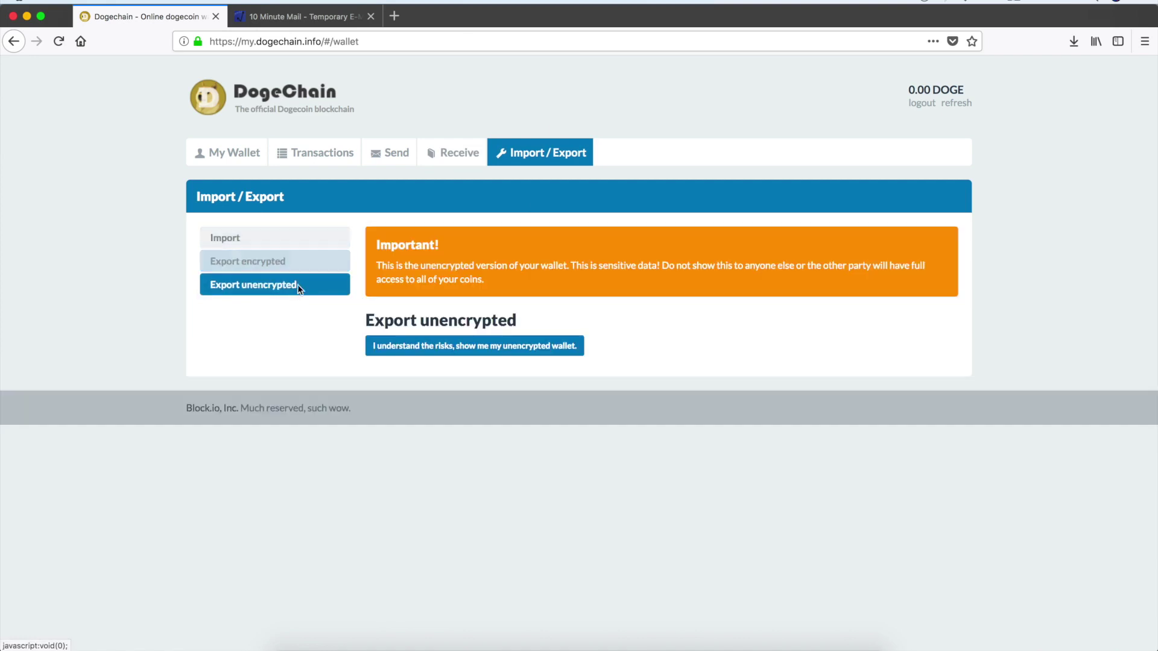
click(506, 347)
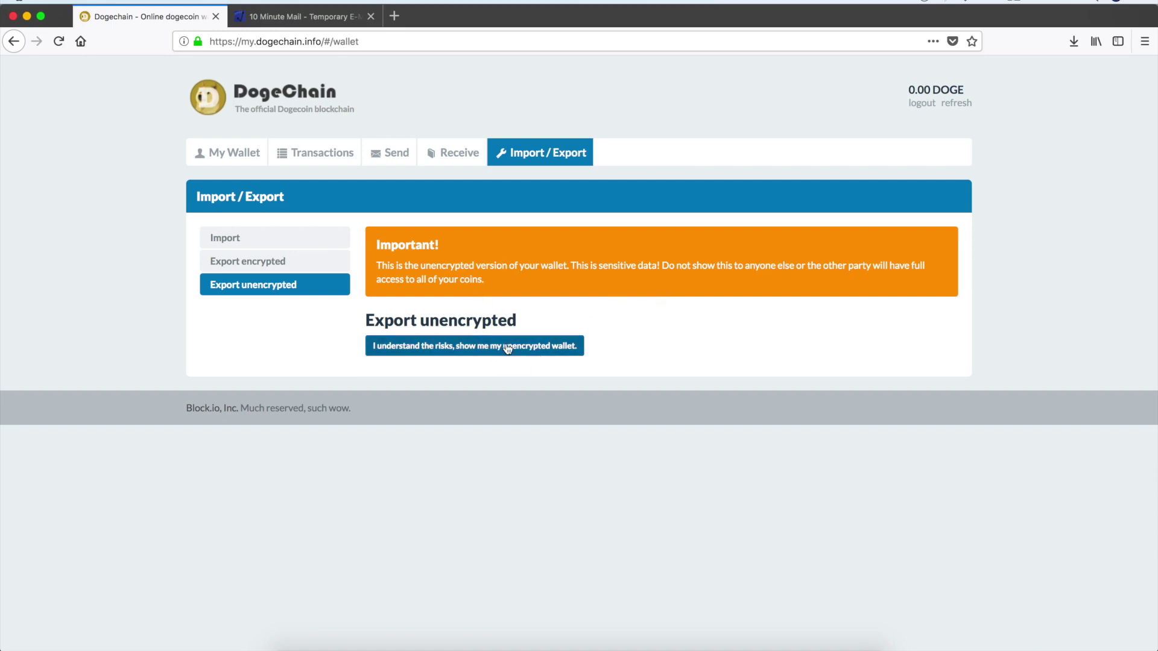
scroll(481, 348, down, 1)
scroll(481, 349, up, 1)
click(310, 238)
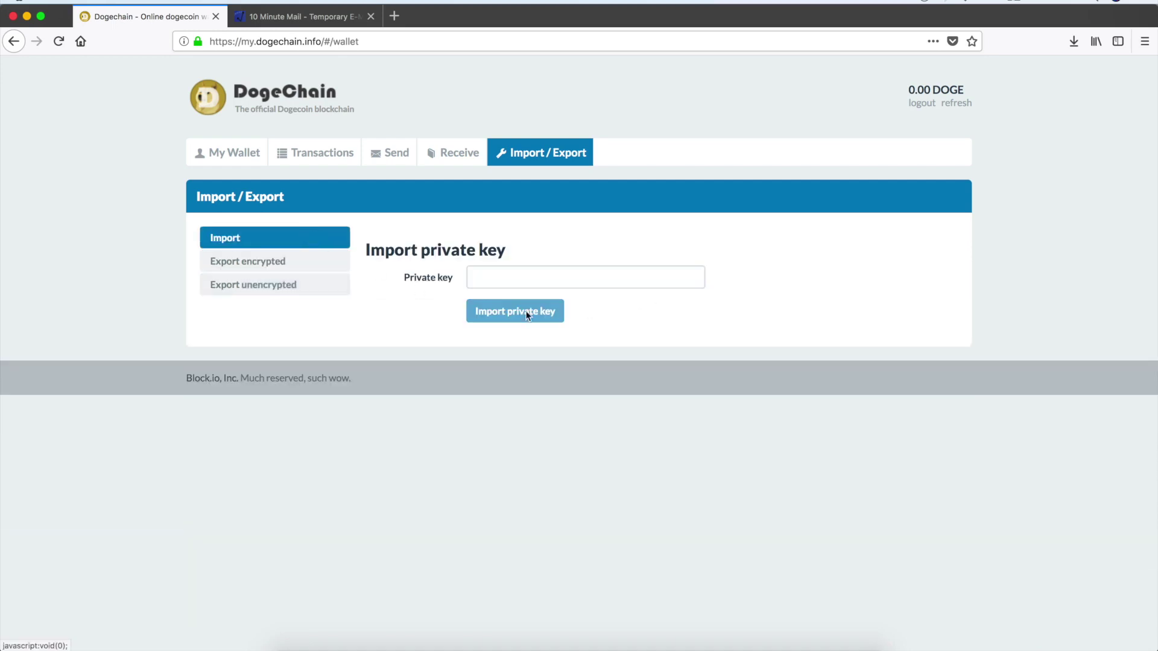
click(507, 277)
- Reveal the unencrypted wallet export, accepting the risks, and select its text through to the end
click(269, 284)
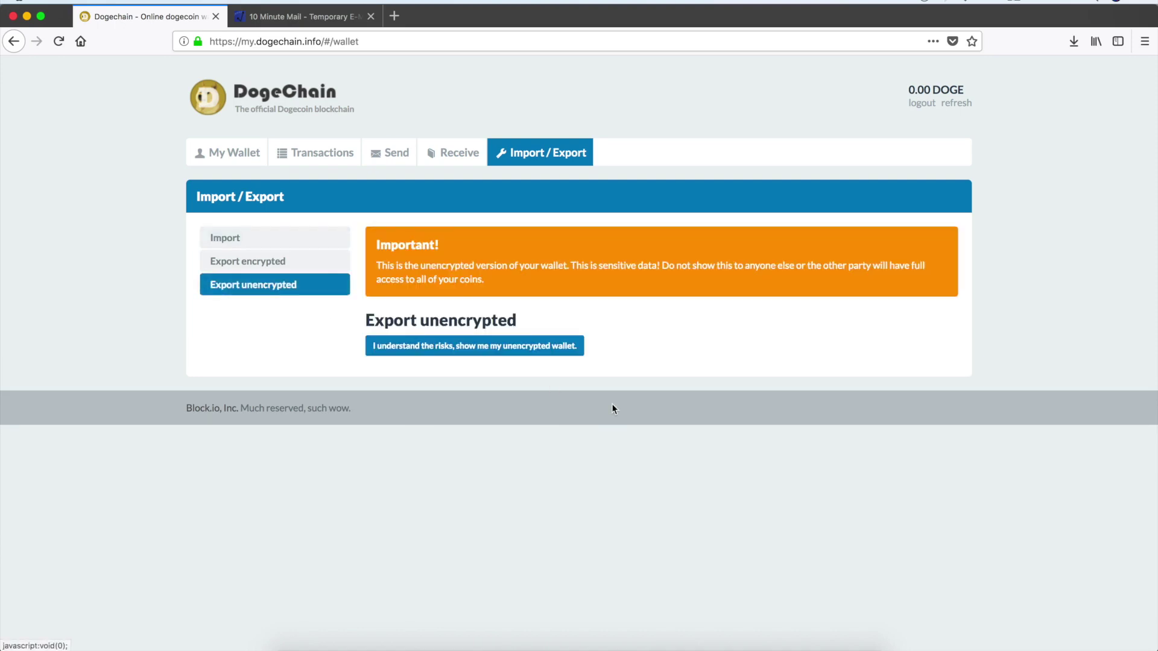
click(526, 345)
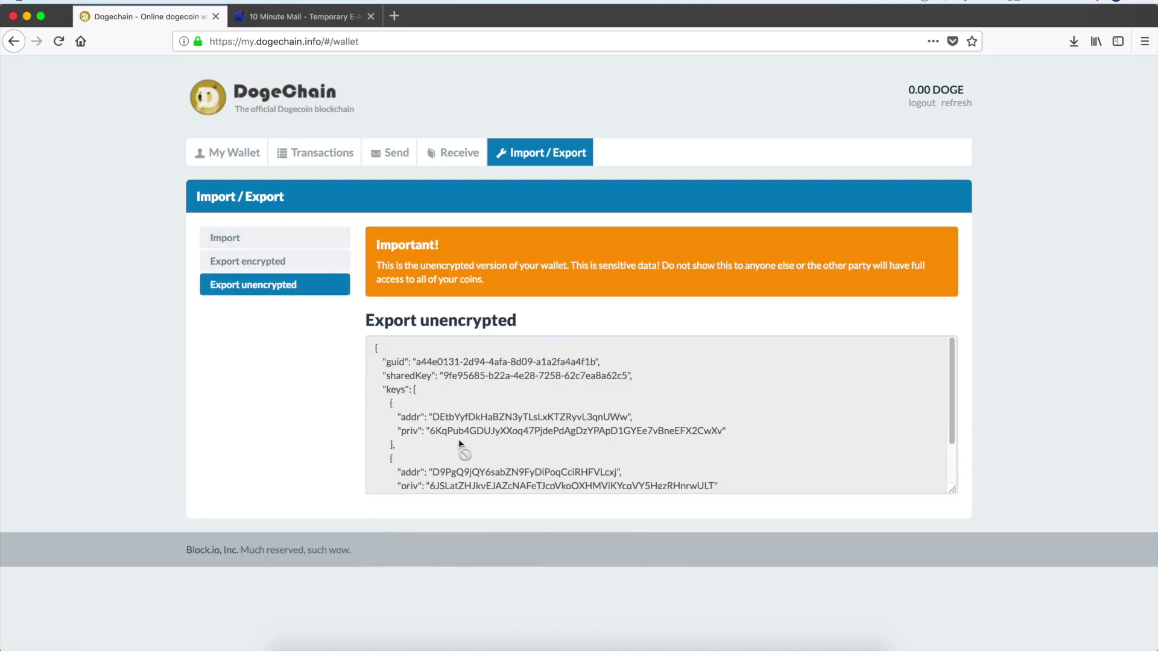
scroll(458, 439, down, 1)
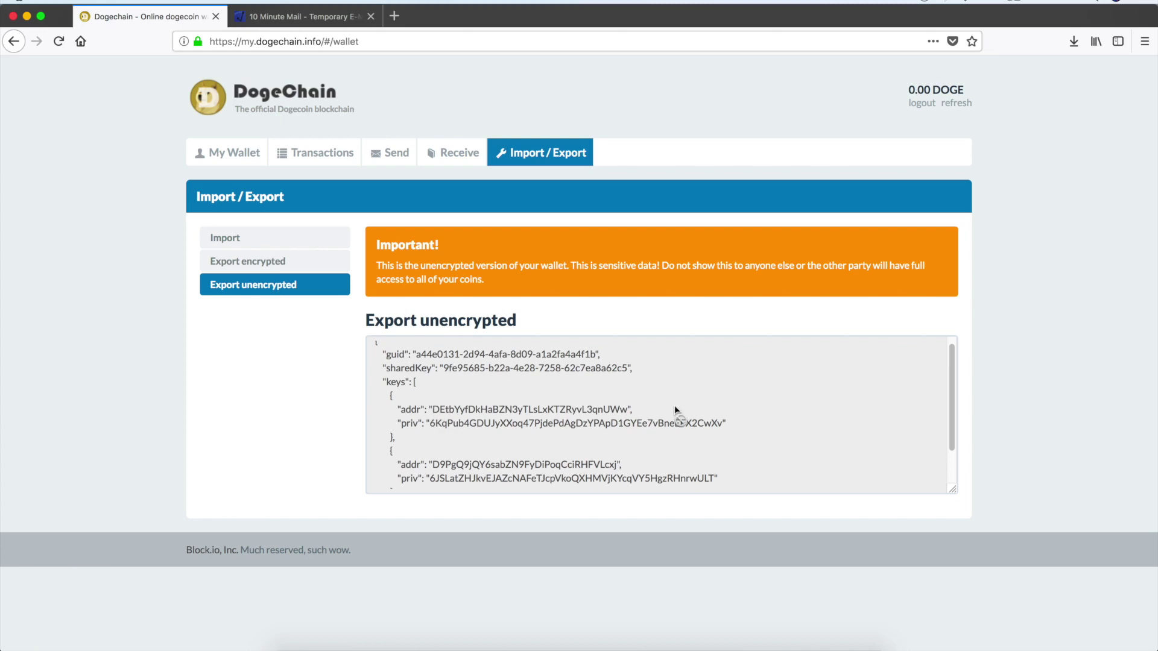
drag(379, 357, 547, 520)
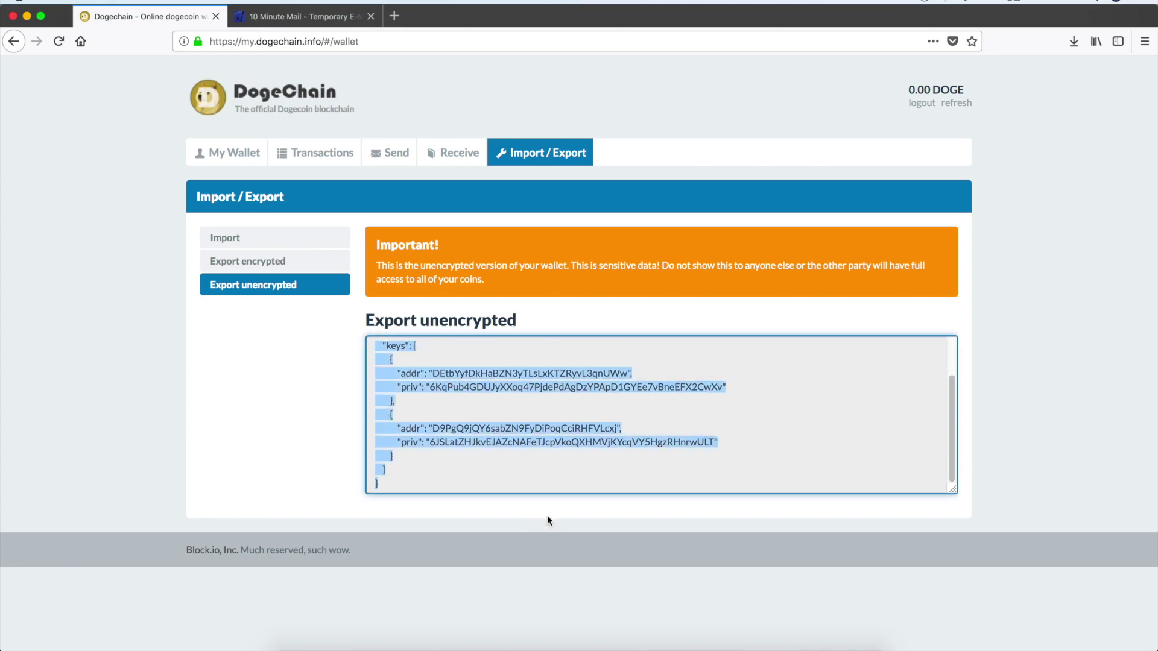
- Highlight the shared key and the first address's private key in the unencrypted wallet export
click(525, 479)
scroll(506, 459, up, 2)
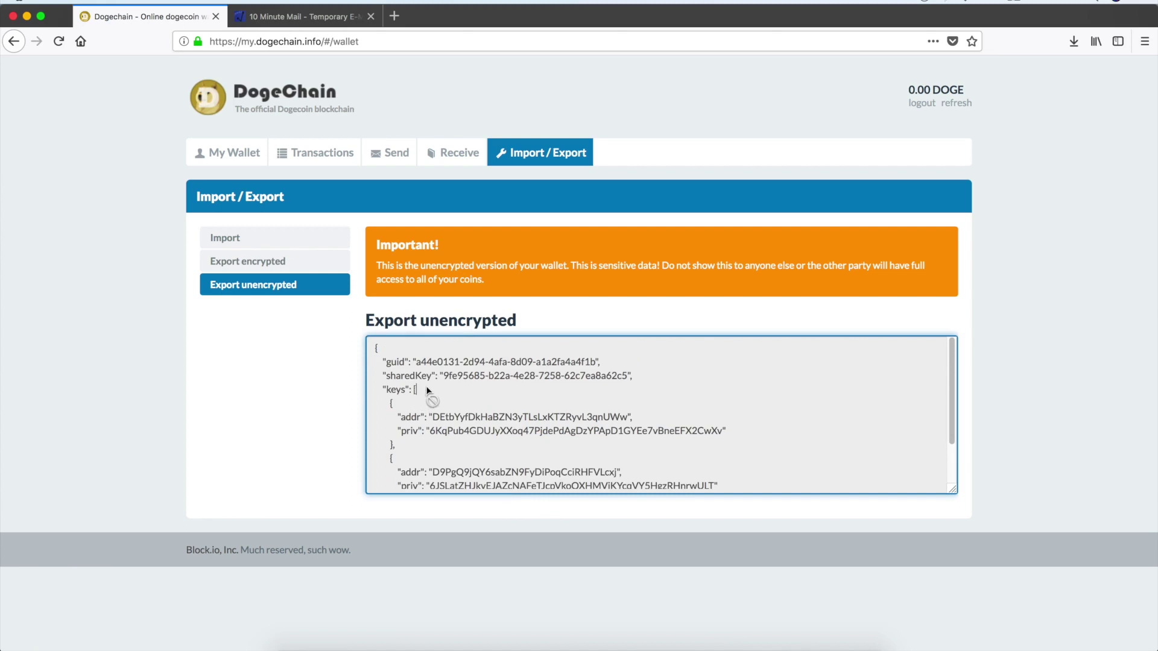
drag(444, 377, 632, 384)
click(627, 378)
drag(431, 376, 720, 435)
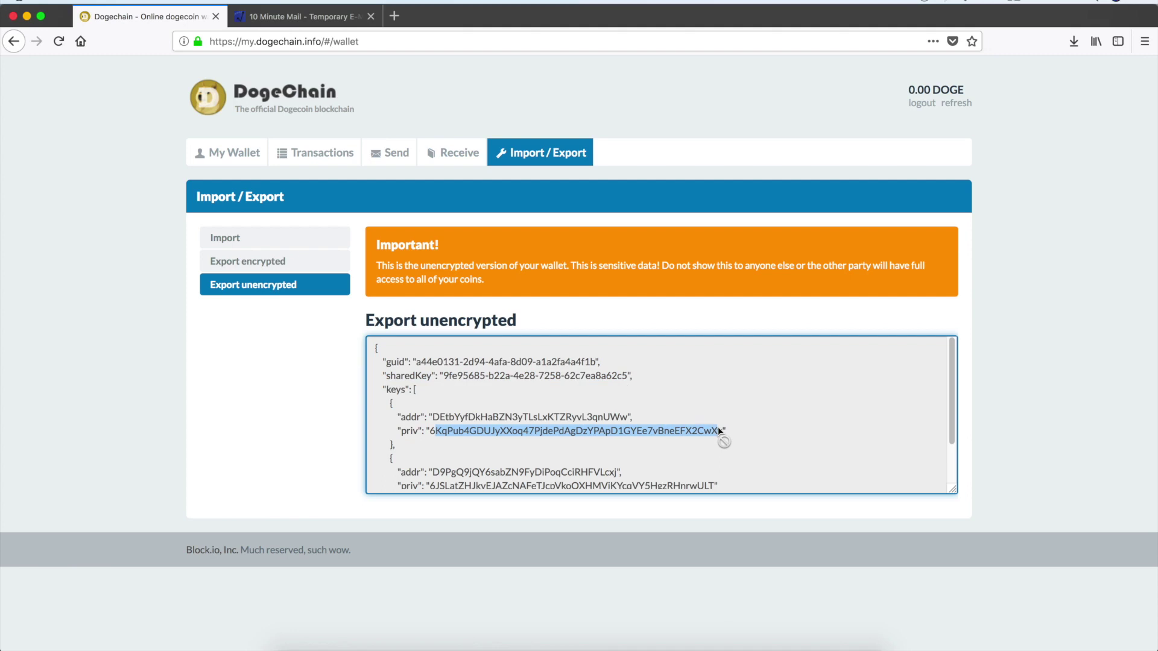
- Generate a paper wallet backup from the wallet overview and open the PDF
click(233, 164)
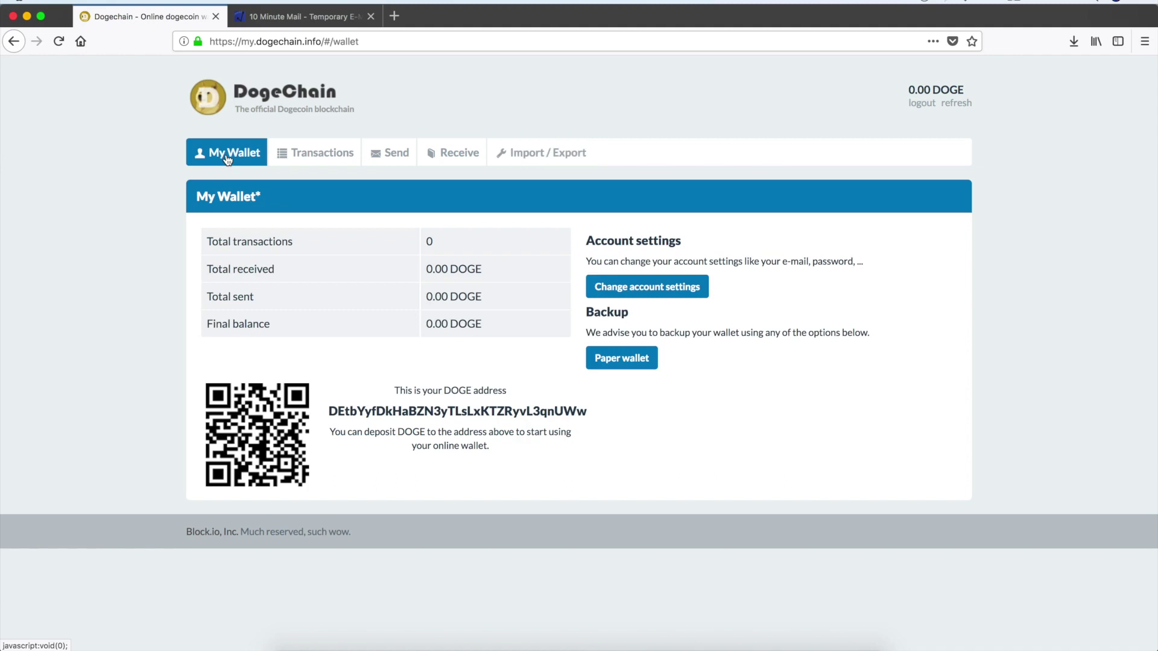
click(605, 360)
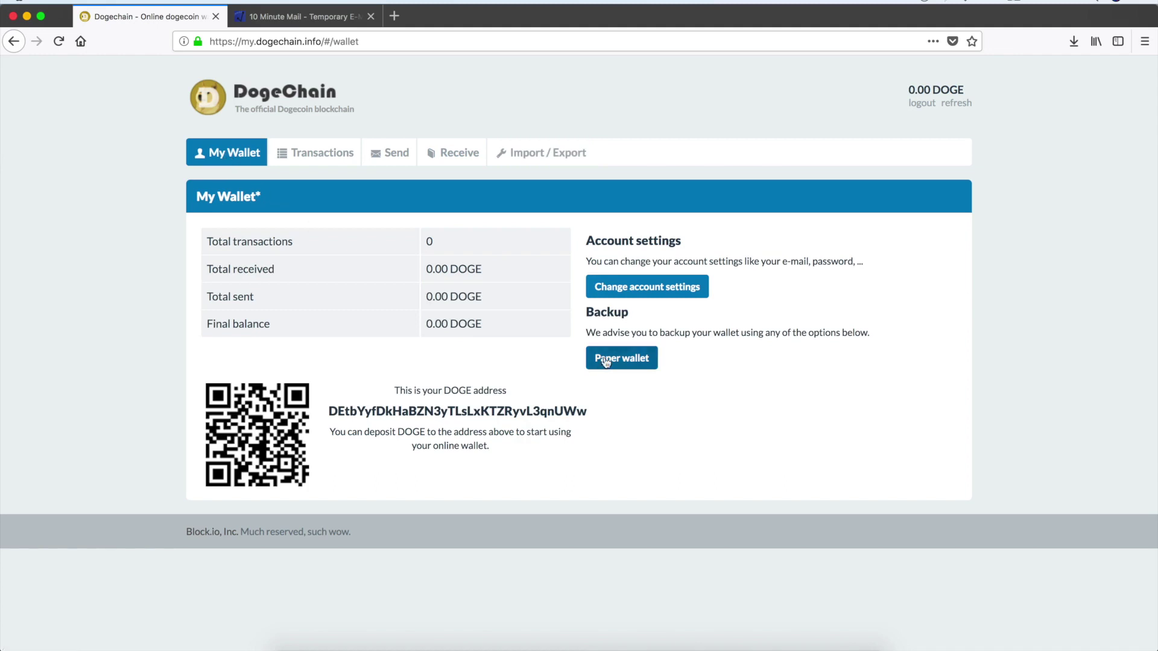
click(488, 330)
click(707, 420)
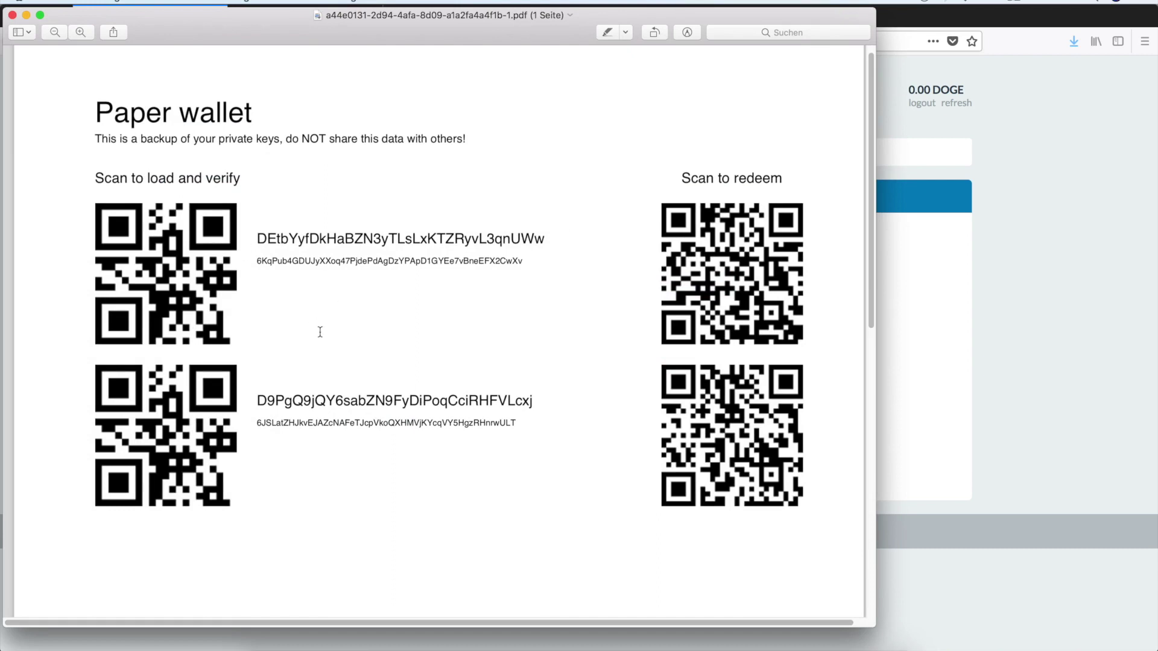
- Highlight the private keys of both addresses in the paper wallet PDF and close the document
drag(336, 263, 522, 263)
click(417, 266)
drag(380, 430, 410, 426)
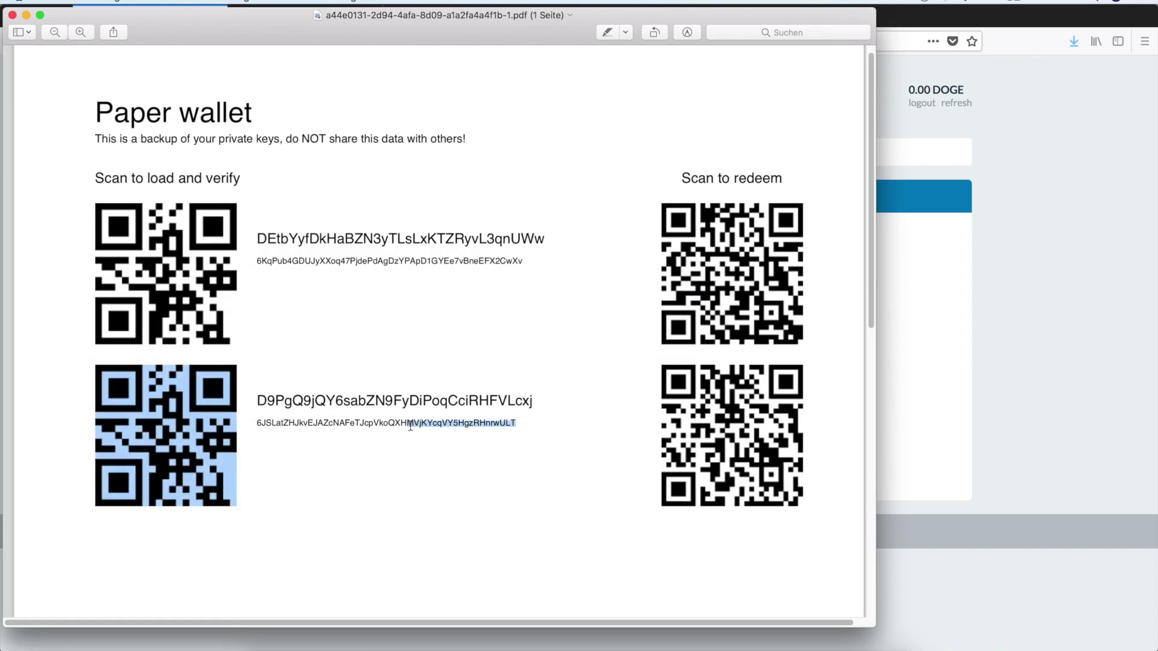
click(410, 425)
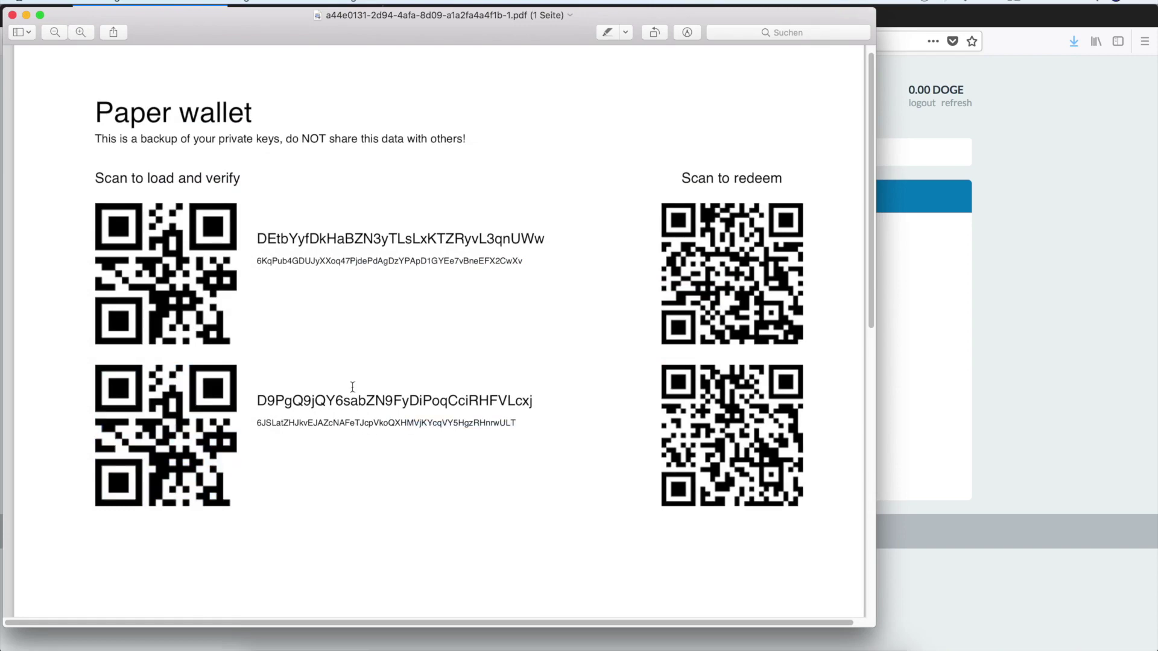
click(13, 15)
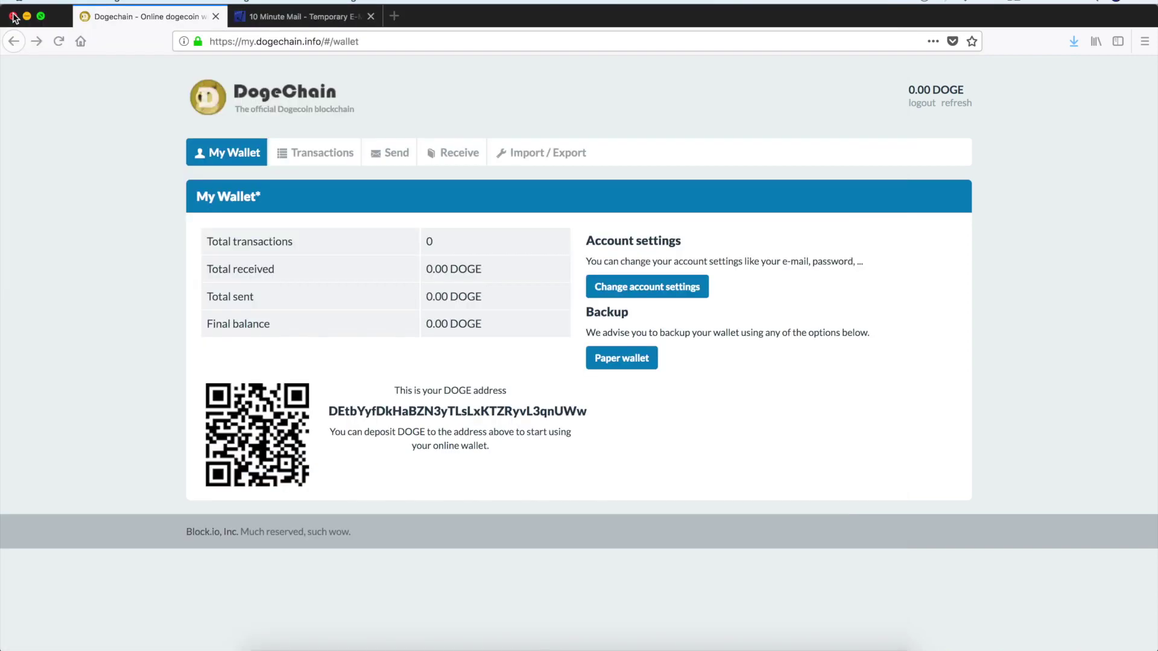